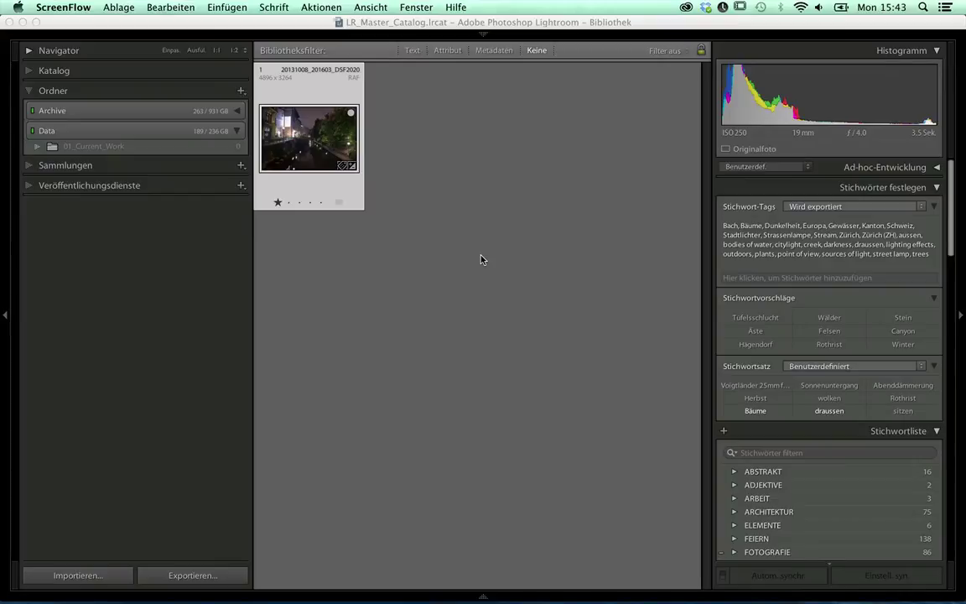
- Activate Lightroom so its Library grid shows the photo 20131008_201603_DSF2020
click(482, 260)
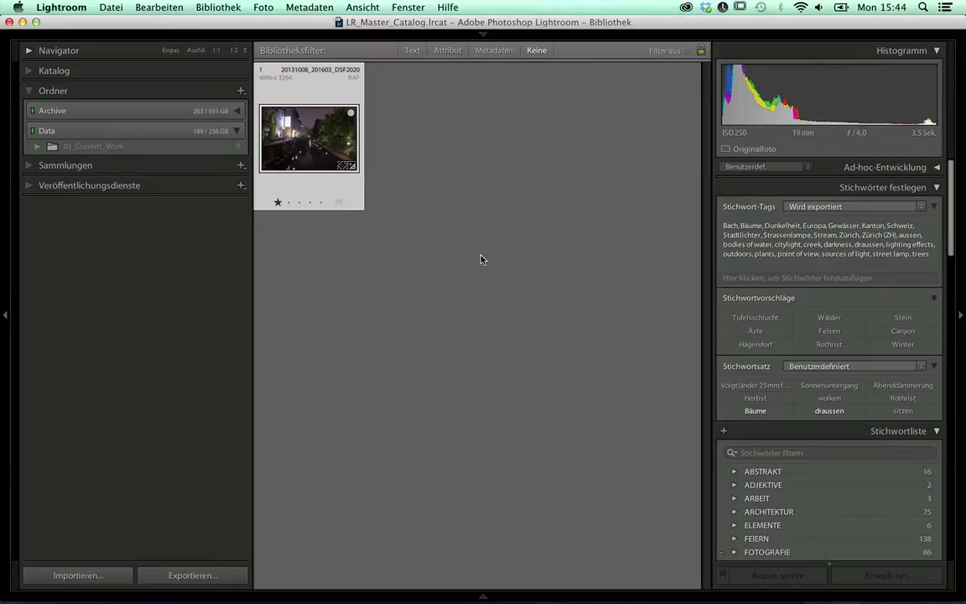
- View the canal photo large in Loupe, restore the panels and window, then hide Lightroom
double_click(296, 151)
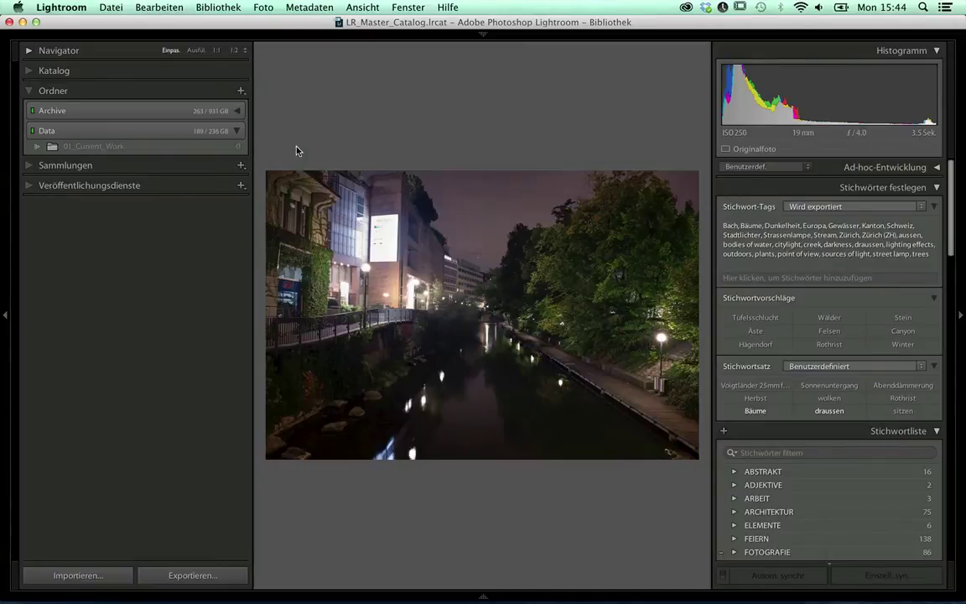
key(shift+Tab)
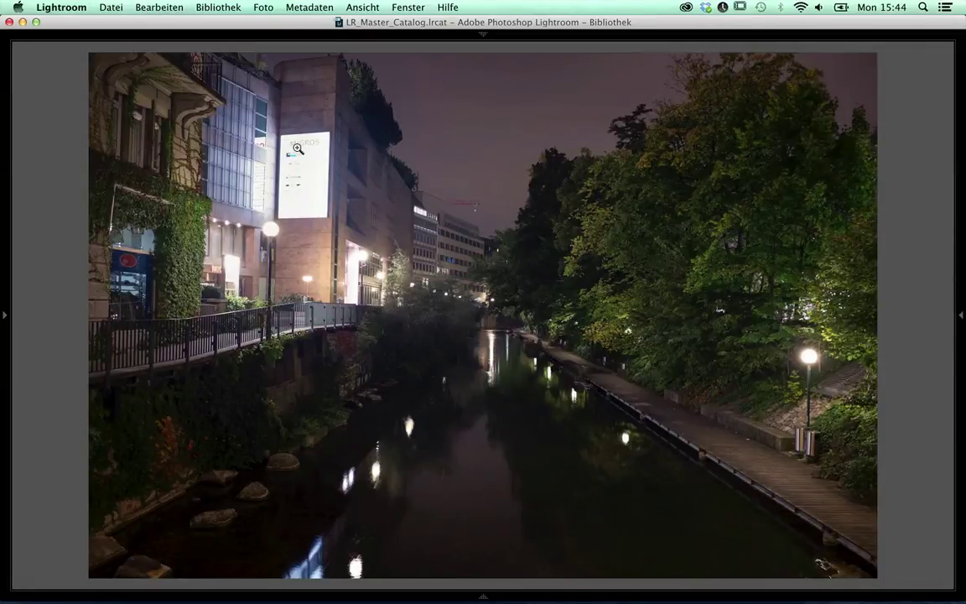
key(Tab)
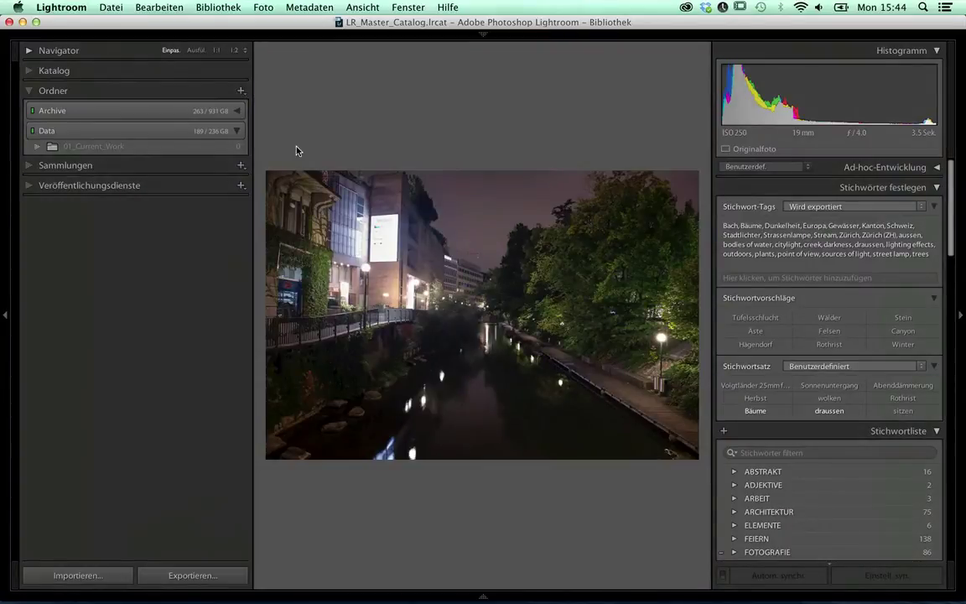
double_click(299, 21)
alt+click(302, 53)
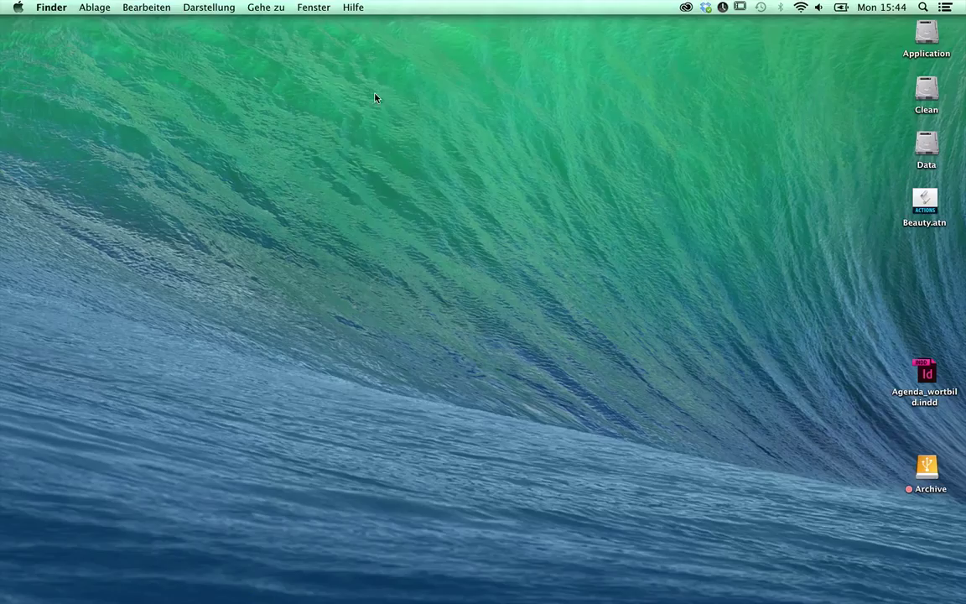
- Browse Data > Working > 02_Catalogs, check LR_Master_Catalog and the empty C1_Sessions, then select 01_Current_Work
double_click(927, 147)
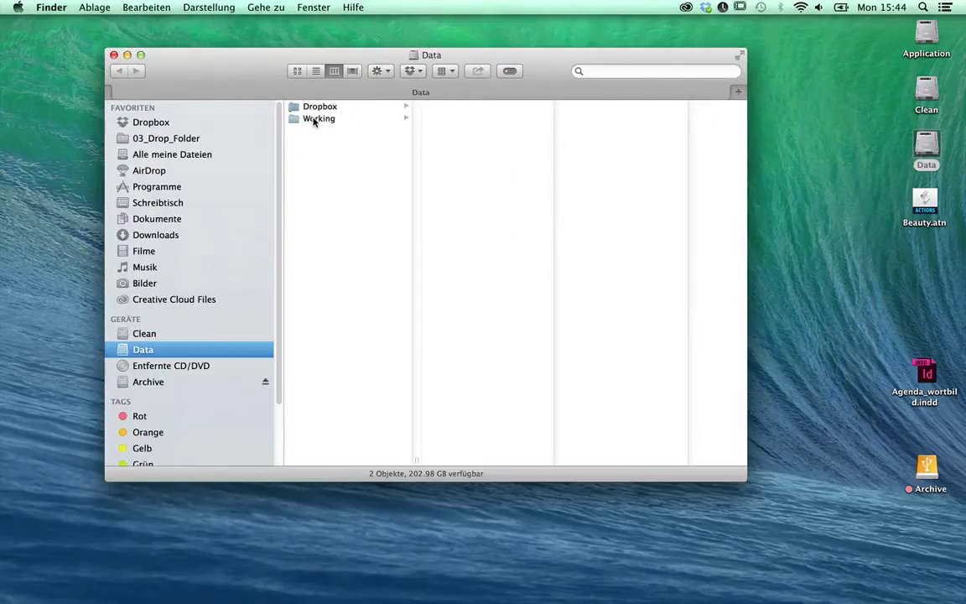
click(317, 119)
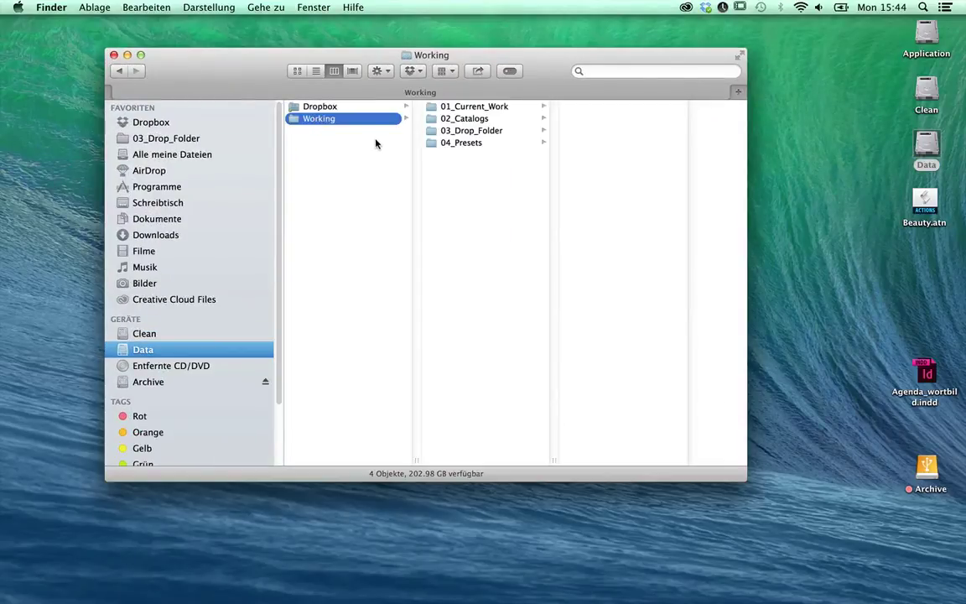
click(491, 106)
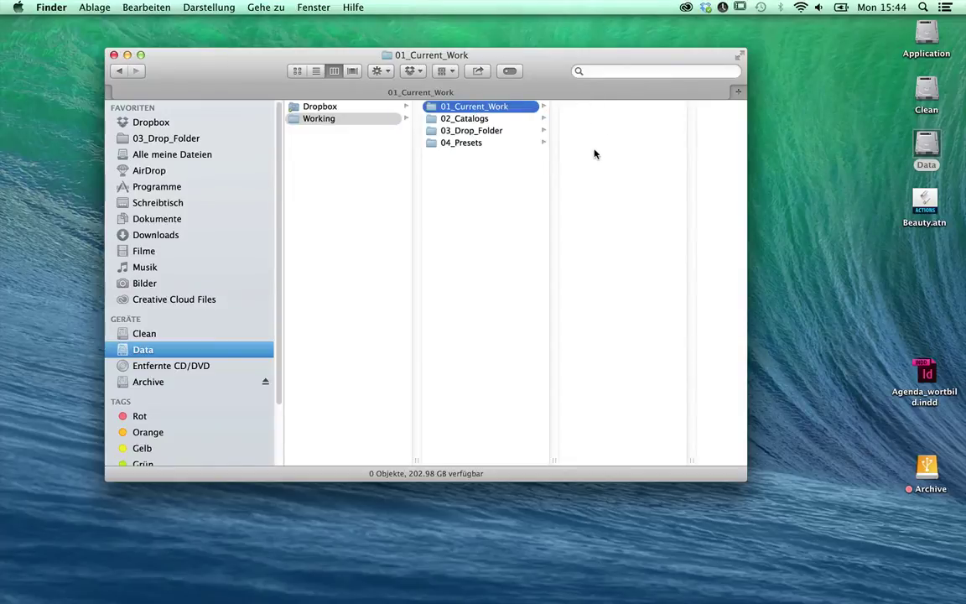
click(489, 121)
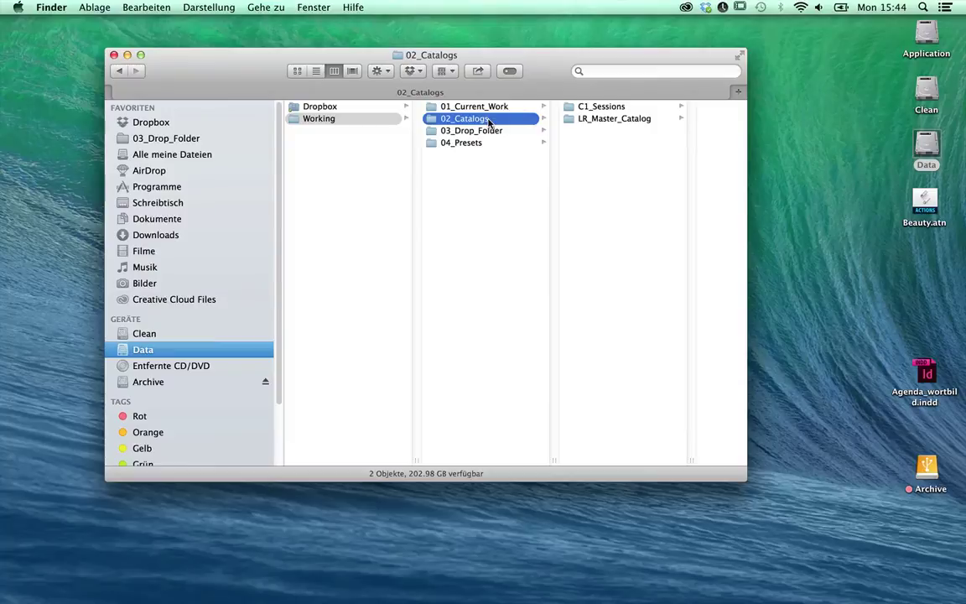
click(621, 119)
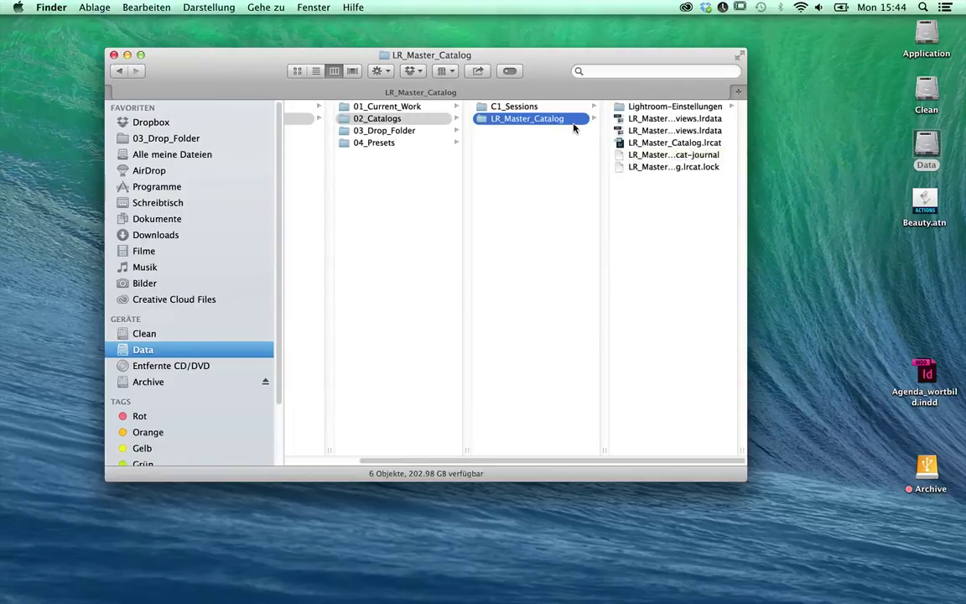
click(514, 107)
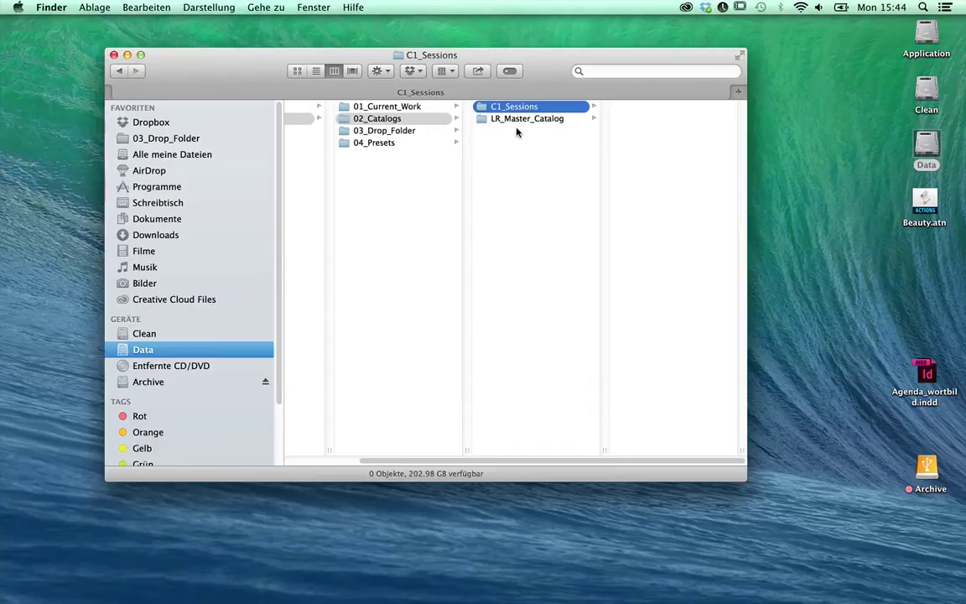
click(401, 109)
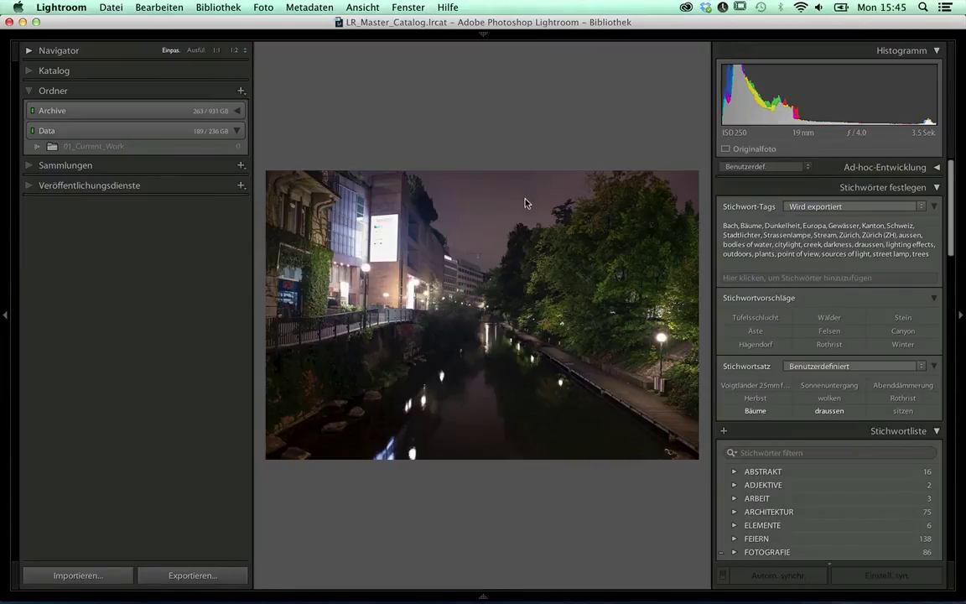
- Launch Capture One from the Dock to reach its start window with no recent catalogs
mouse_move(591, 594)
click(650, 582)
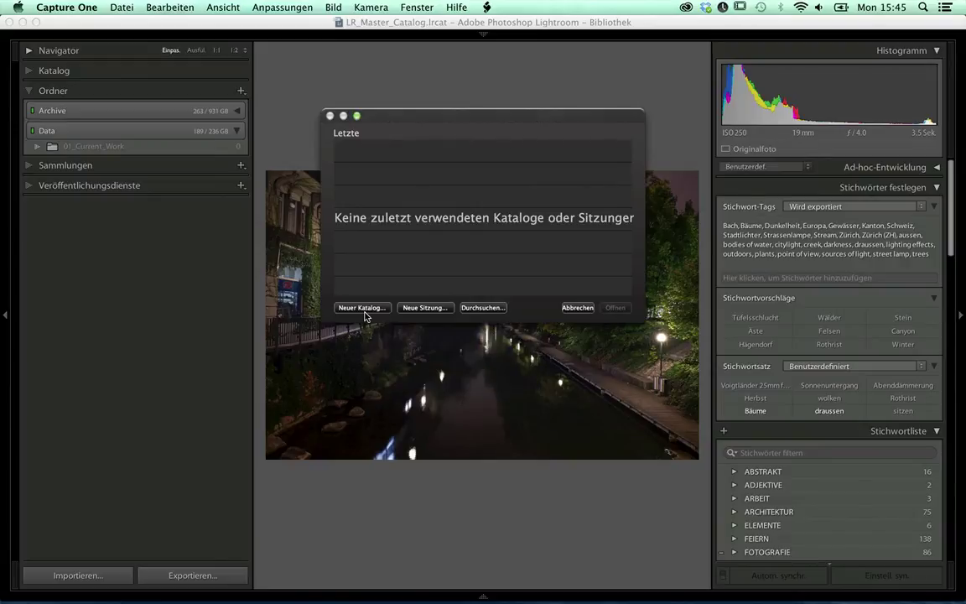
- Create a new session, Unbenannte Sitzung, in the C1_Sessions folder
click(411, 308)
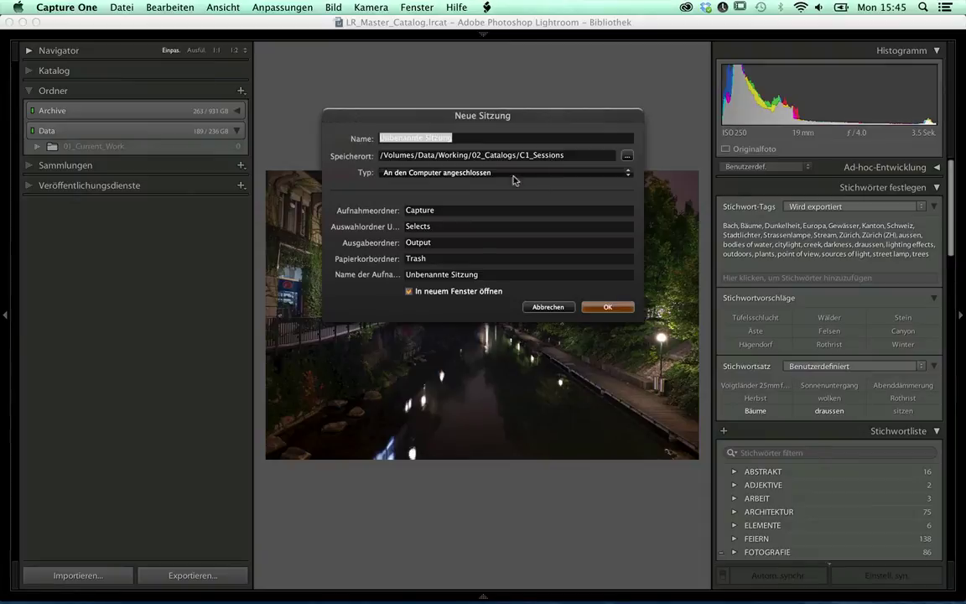
click(610, 308)
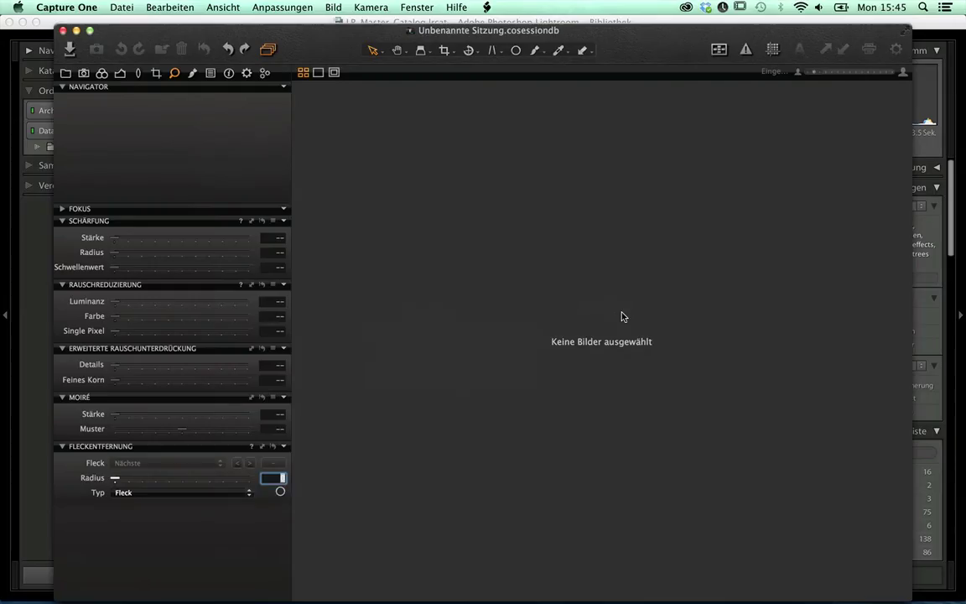
- Maximize the session window and drag the canal photo from Lightroom's grid into Capture One
click(89, 31)
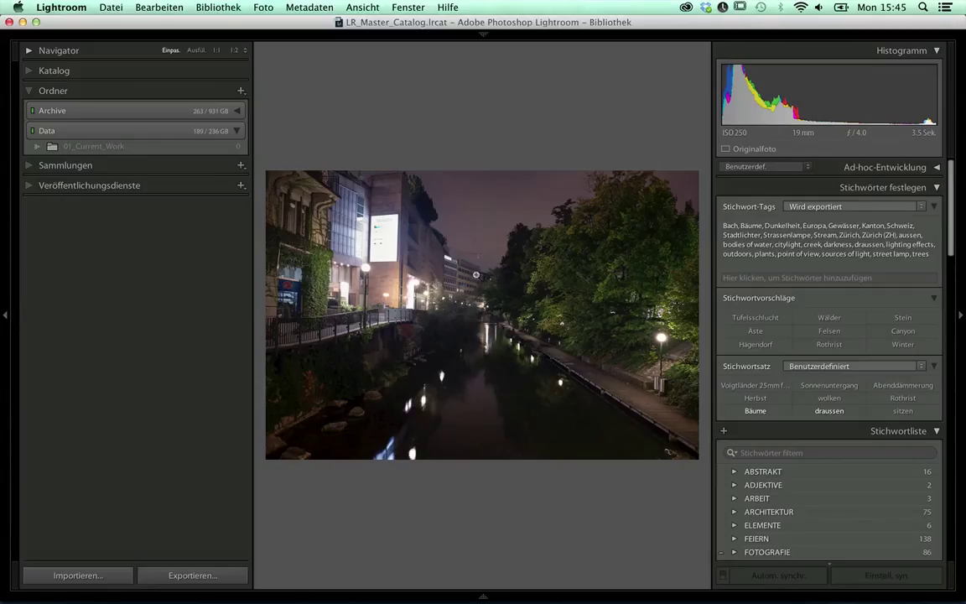
key(g)
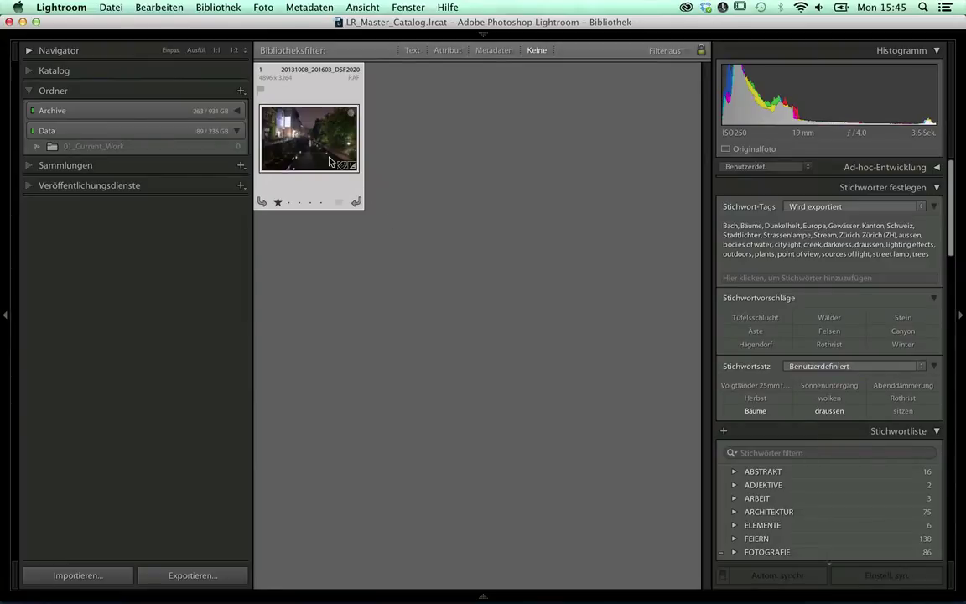
mouse_move(300, 145)
mouse_down()
mouse_move(529, 308)
mouse_move(461, 200)
mouse_up()
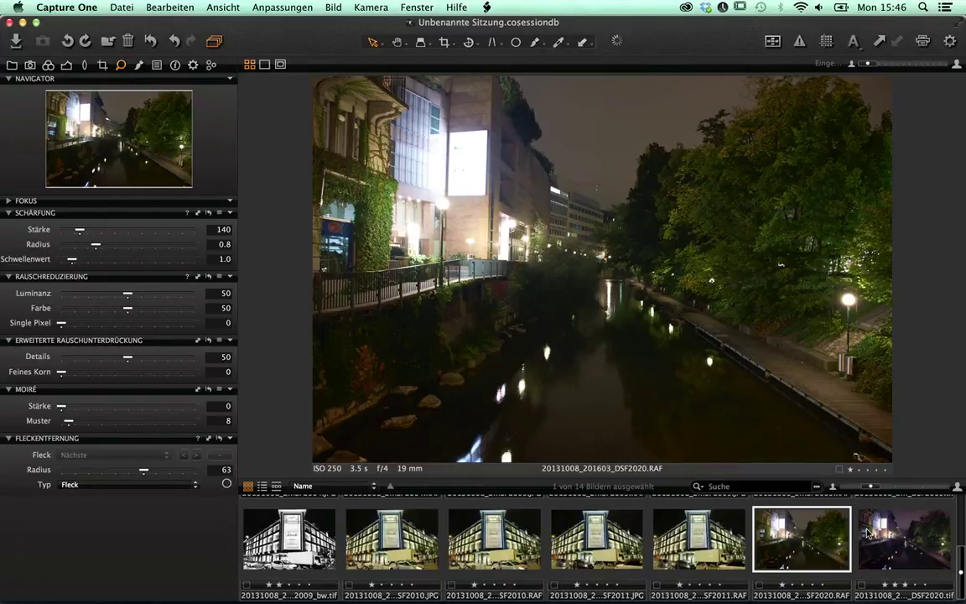
- Show the Library tool tab with the 20131008_lichter_zürich folder and hide the image browser
click(12, 65)
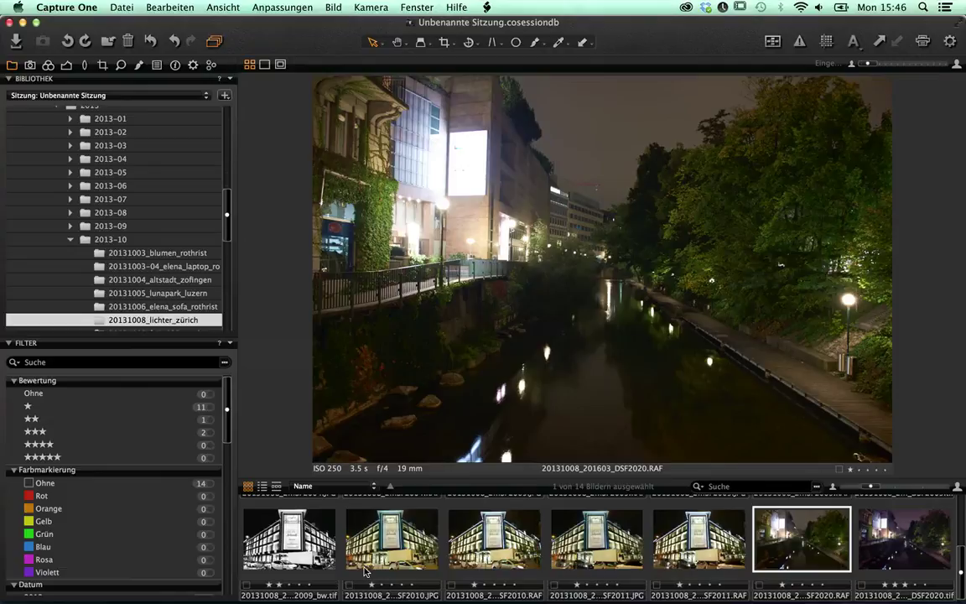
key(super+b)
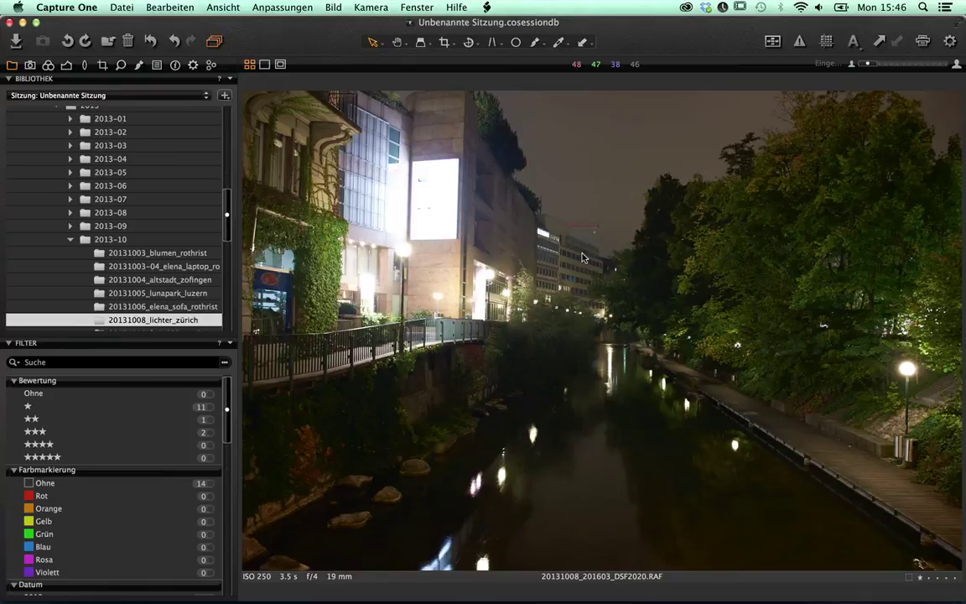
- Apply the Film Extra Shadow gradation curve and a cool 222° colour balance at 15% saturation
click(47, 64)
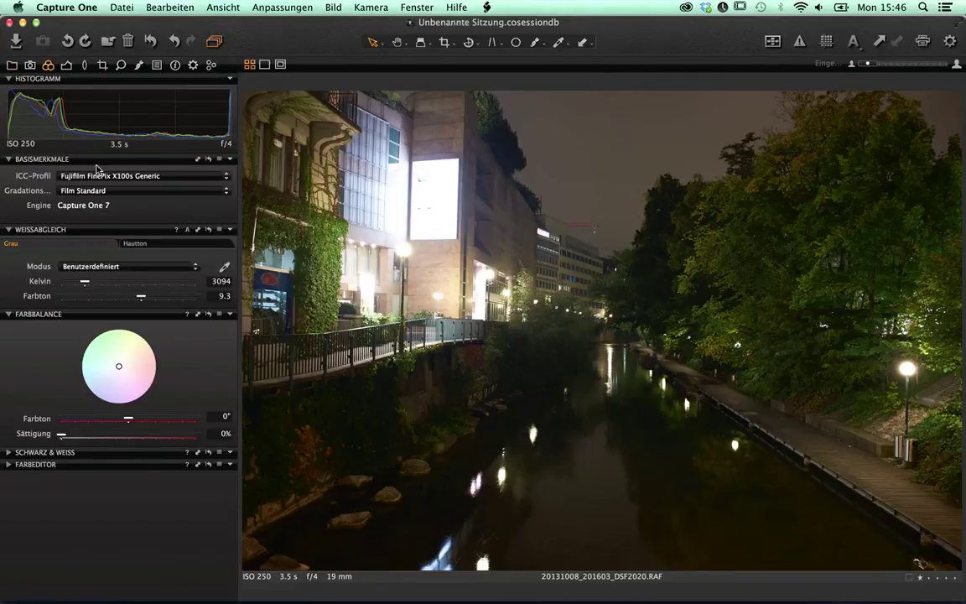
click(84, 192)
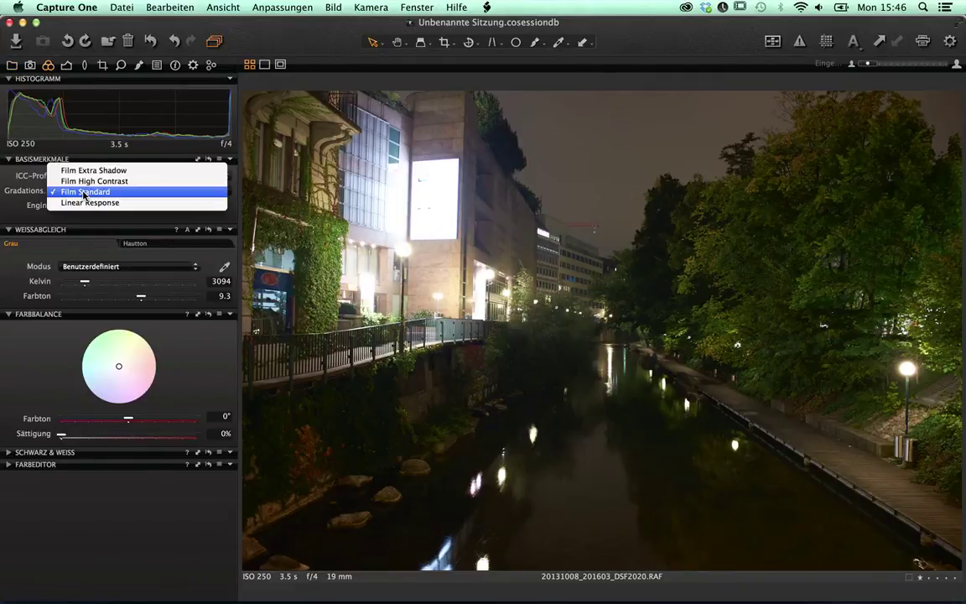
click(81, 171)
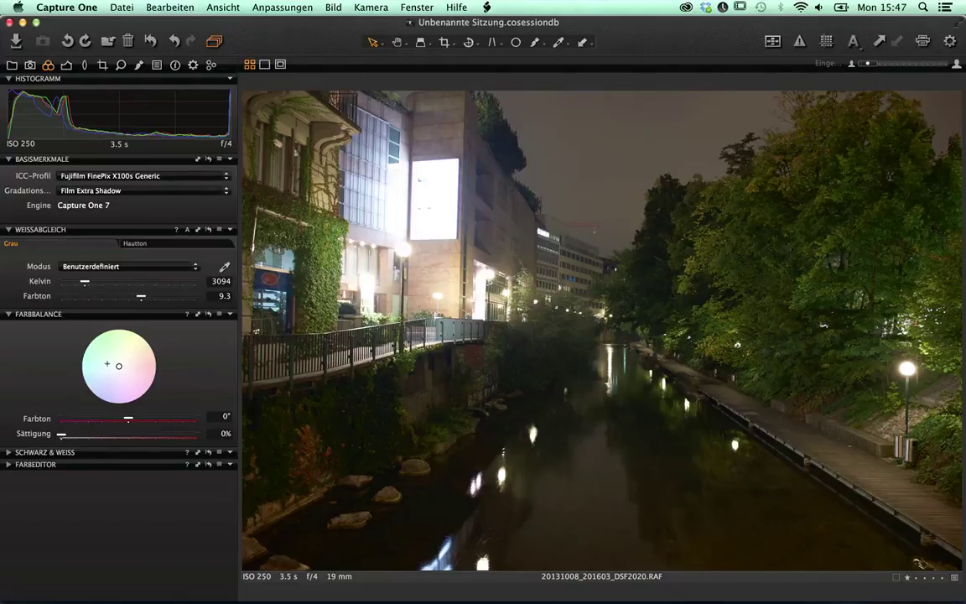
drag(118, 366, 105, 378)
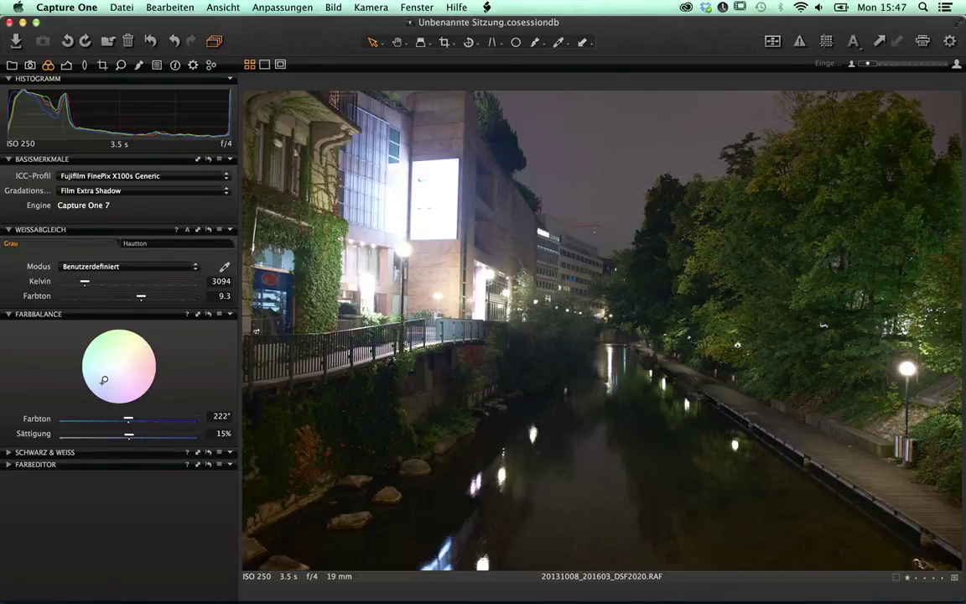
click(8, 466)
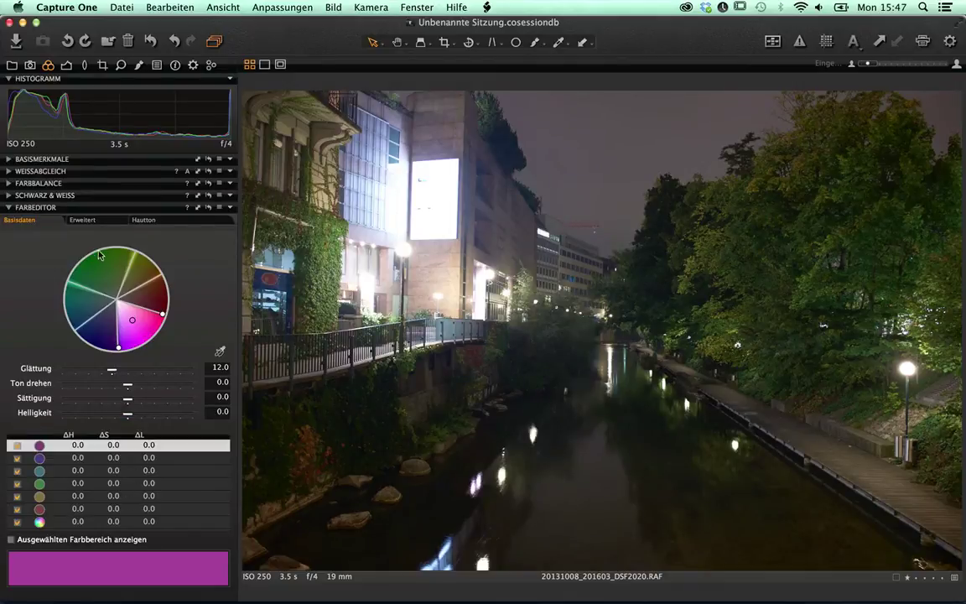
- Sample the dark foliage green in advanced colour editing; set lightness 17.8, saturation 12.6
click(83, 220)
click(220, 352)
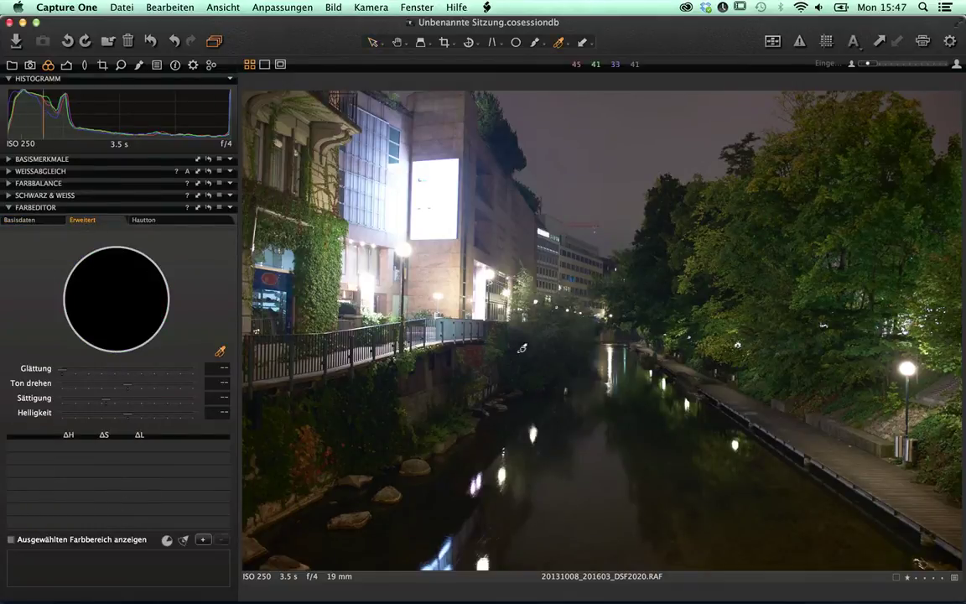
click(671, 281)
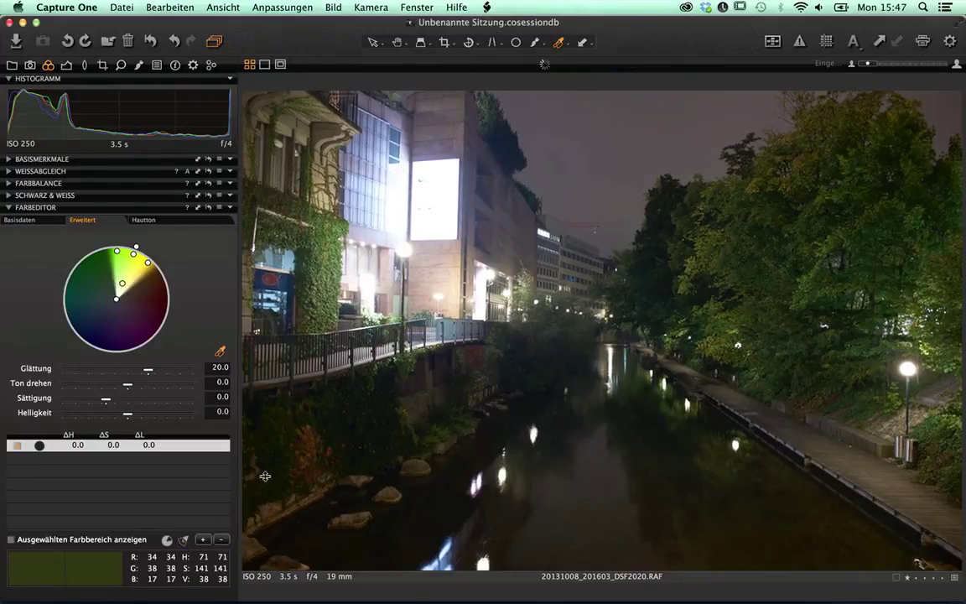
drag(128, 415, 140, 414)
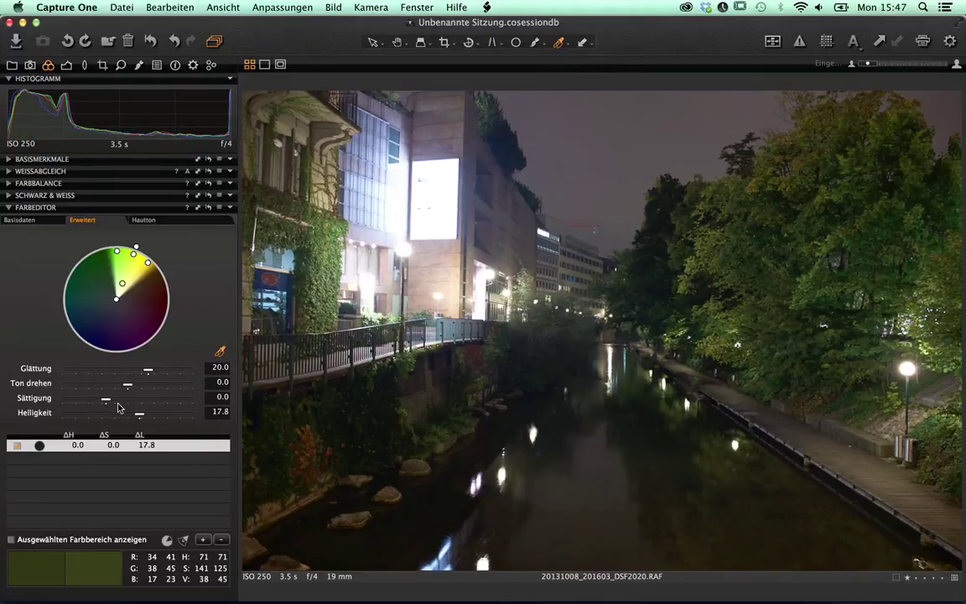
drag(105, 400, 111, 400)
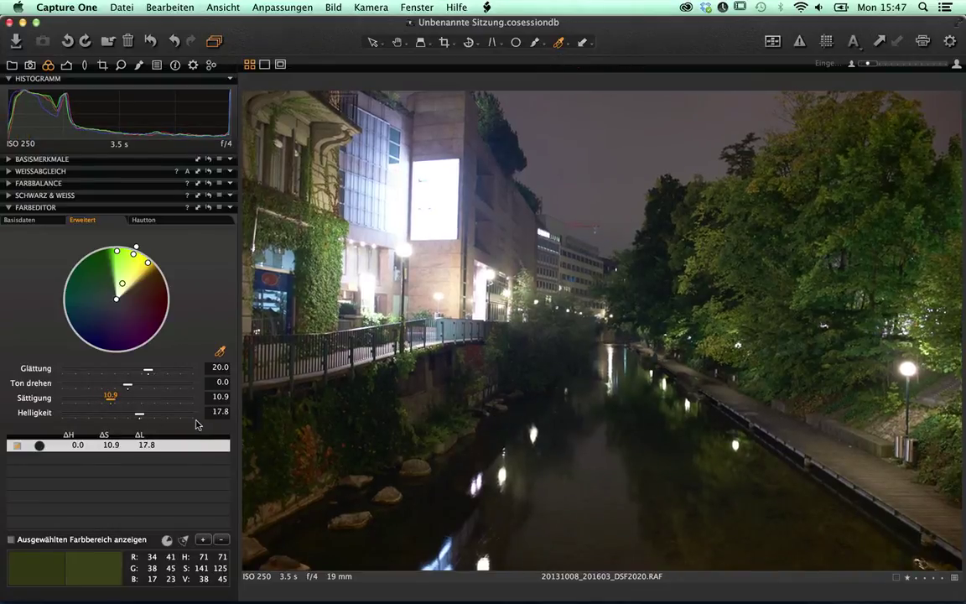
click(67, 65)
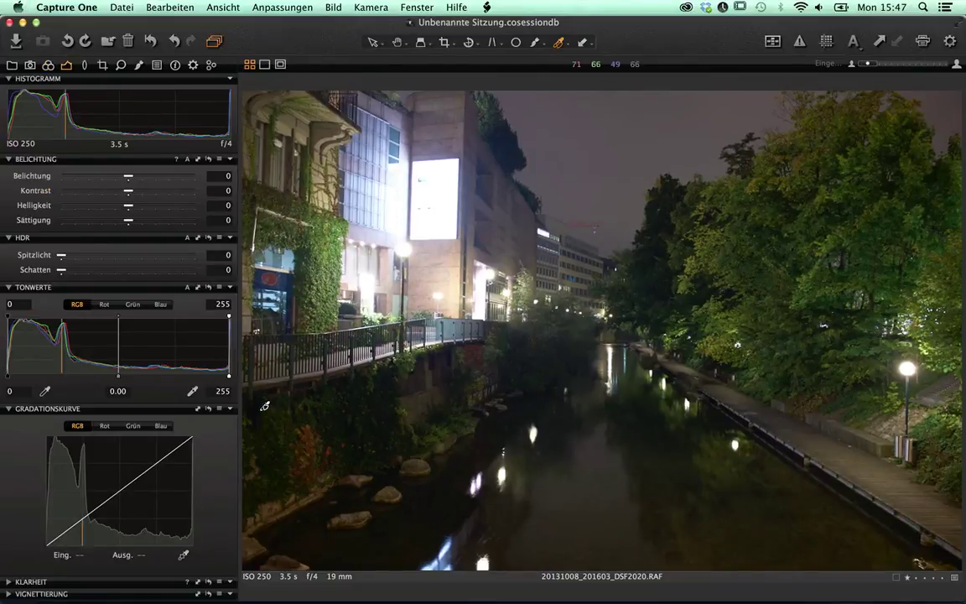
- Set HDR highlights to 29, shadows to 4 and the levels black point to 2
drag(61, 255, 92, 256)
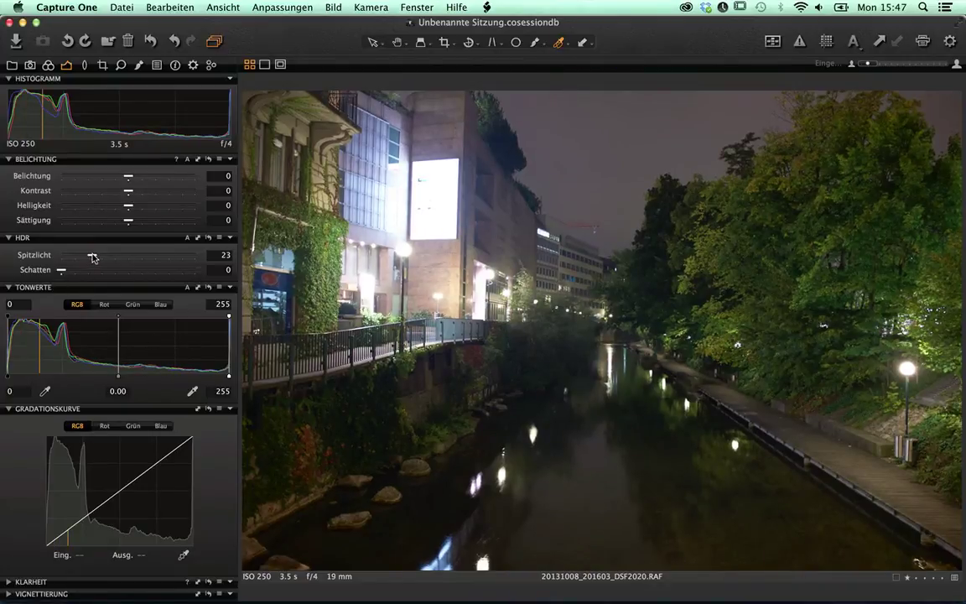
mouse_move(93, 258)
mouse_down()
mouse_move(137, 255)
mouse_move(66, 270)
mouse_up()
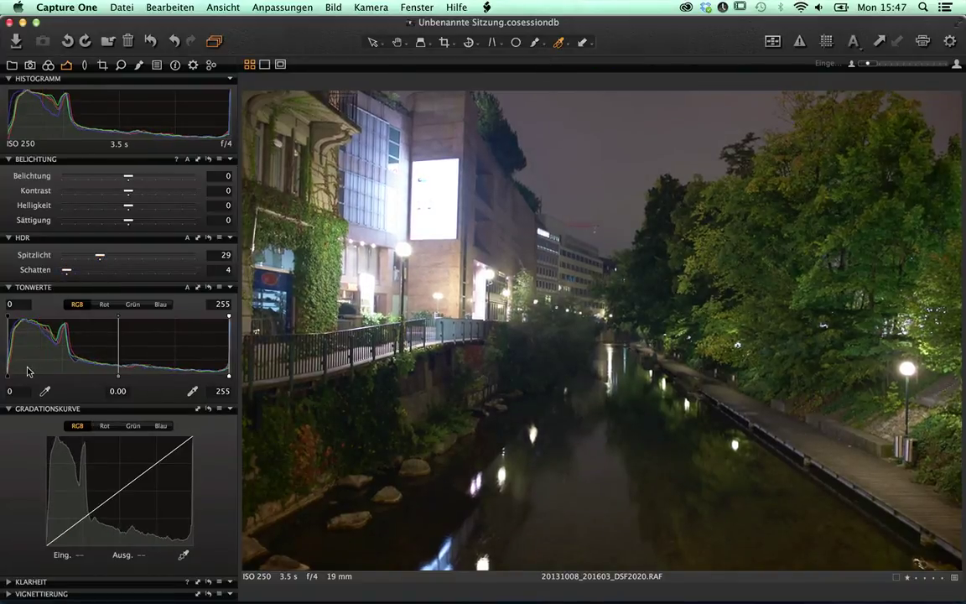
drag(7, 374, 7, 374)
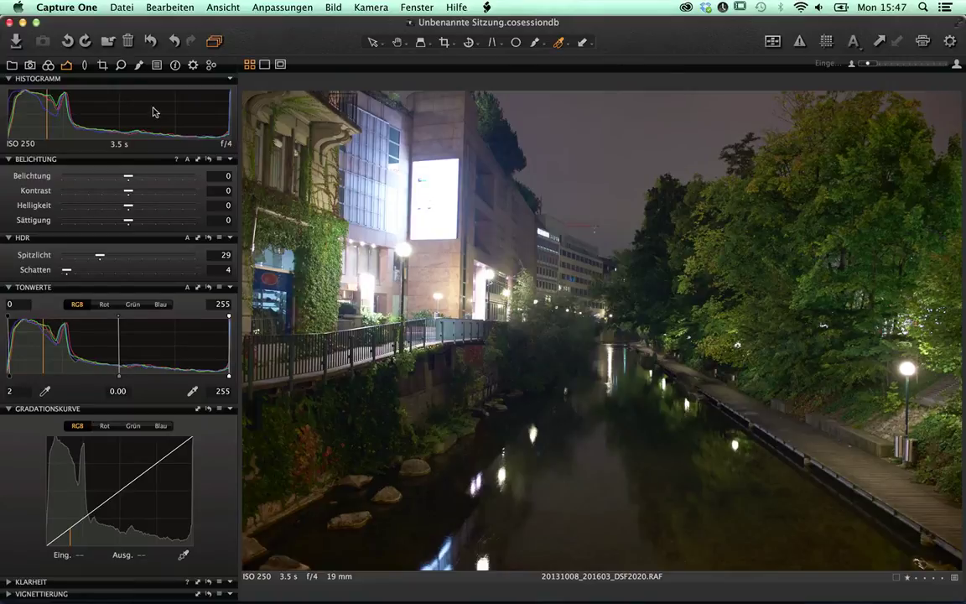
click(120, 63)
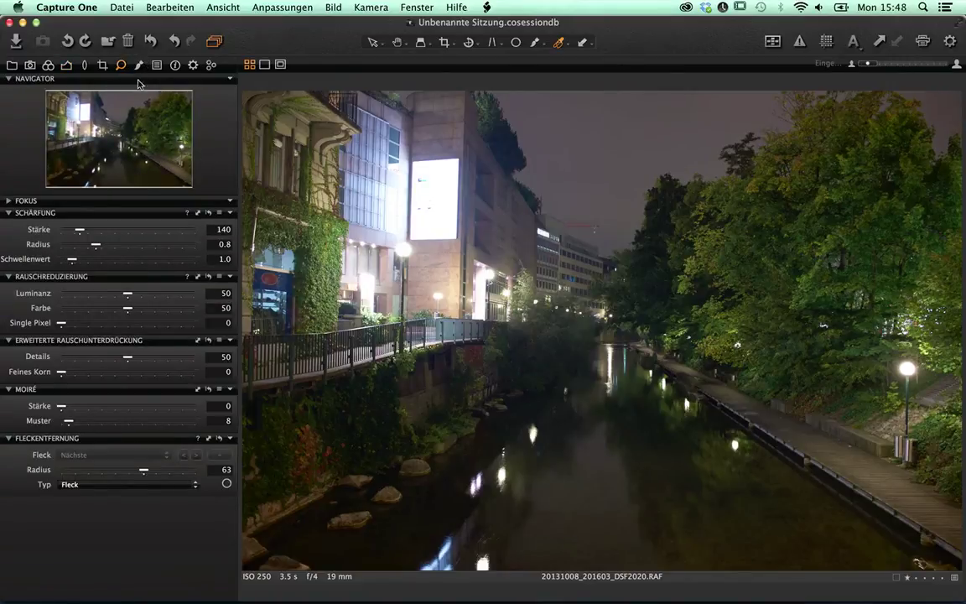
- Set sharpening 219, luminance and colour noise reduction 27, detail 19; save as X100s defaults
mouse_move(80, 229)
mouse_down()
mouse_move(93, 232)
mouse_move(70, 258)
mouse_up()
mouse_move(127, 298)
mouse_down()
mouse_move(98, 294)
mouse_move(99, 313)
mouse_up()
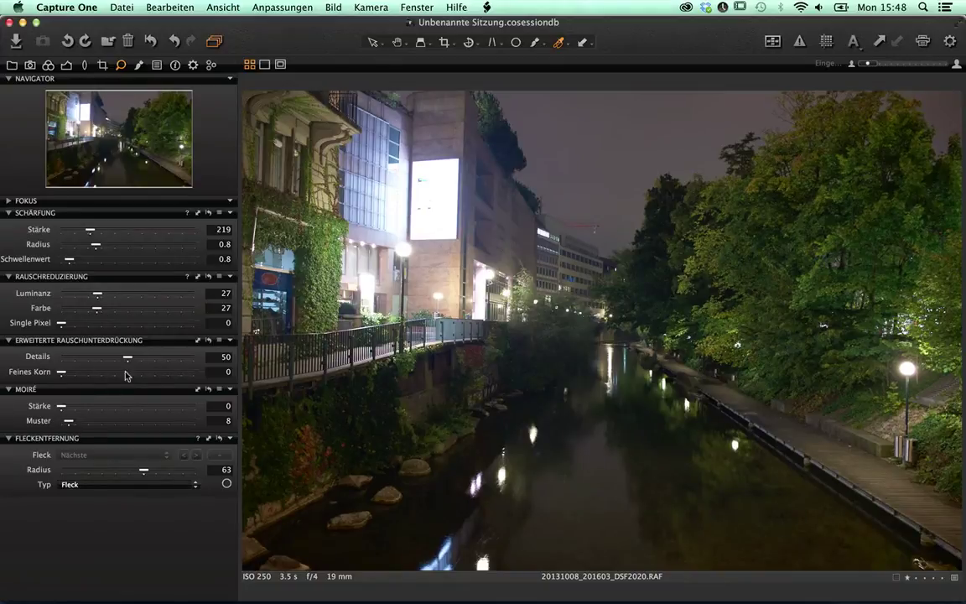
drag(127, 358, 87, 357)
click(231, 214)
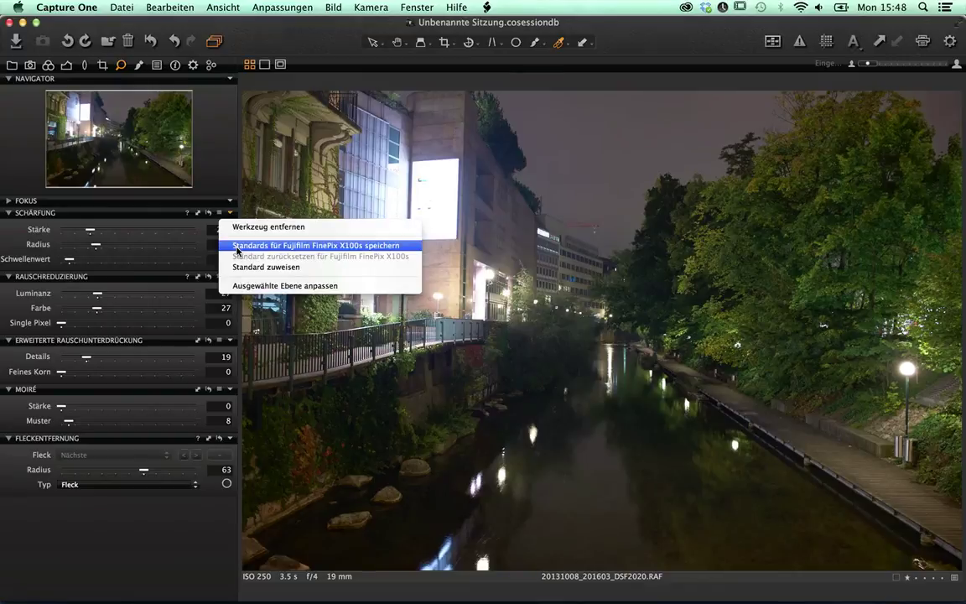
click(369, 245)
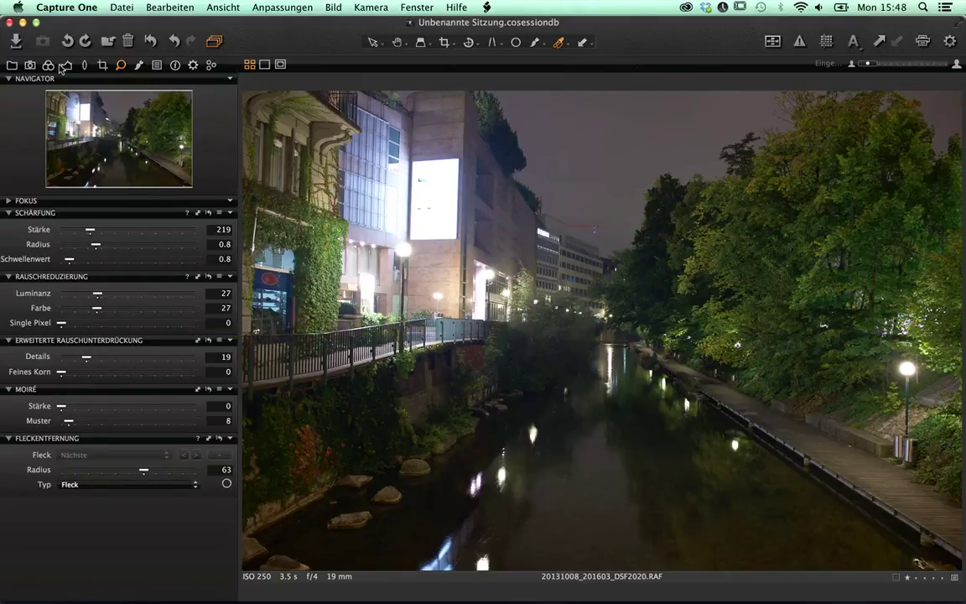
- Give the canal photo clarity 13, structure 20 and a −0.44 EV vignette
click(60, 64)
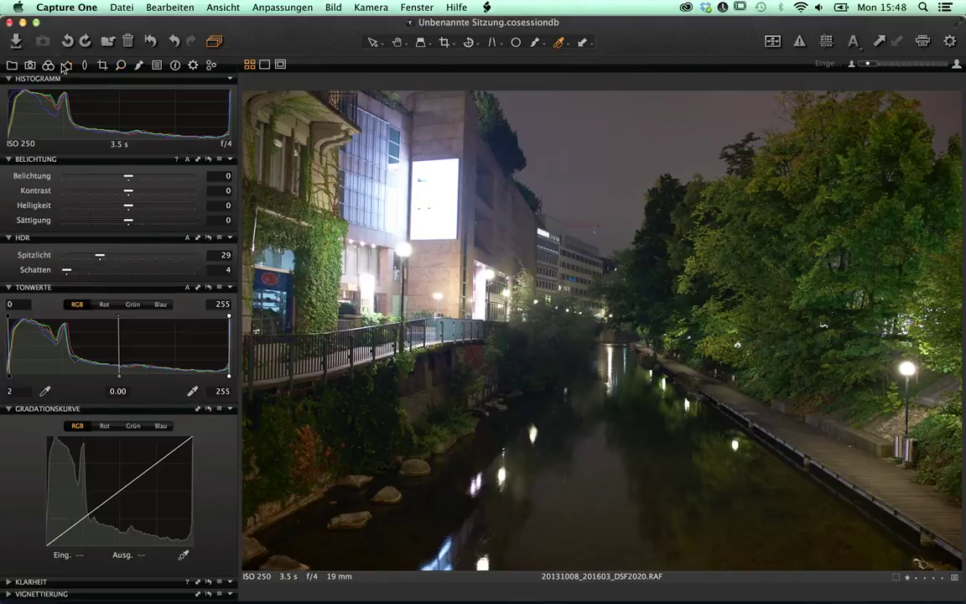
click(17, 581)
mouse_move(126, 452)
mouse_down()
mouse_move(148, 453)
mouse_move(137, 453)
mouse_move(143, 471)
mouse_up()
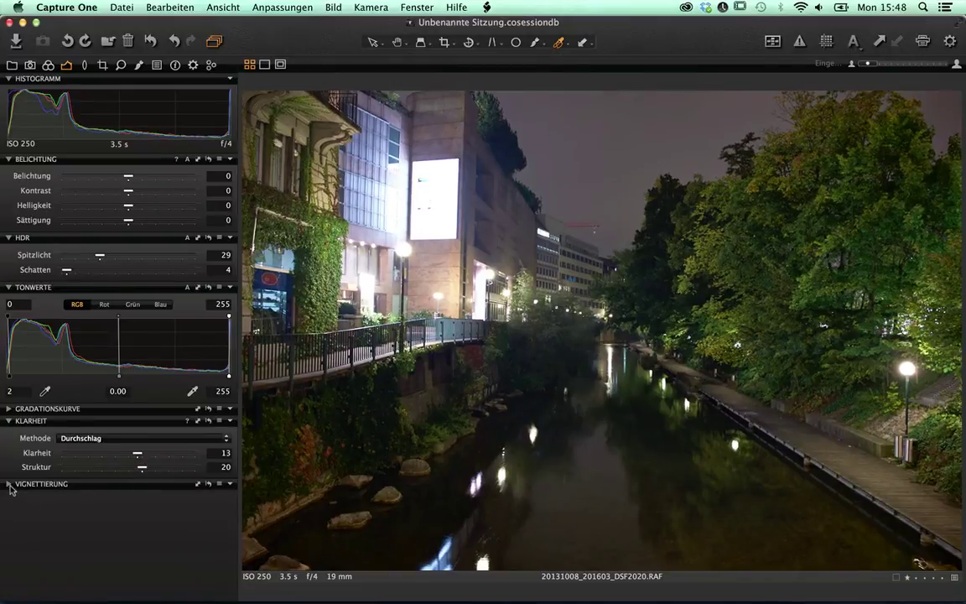
click(17, 484)
drag(124, 500, 117, 500)
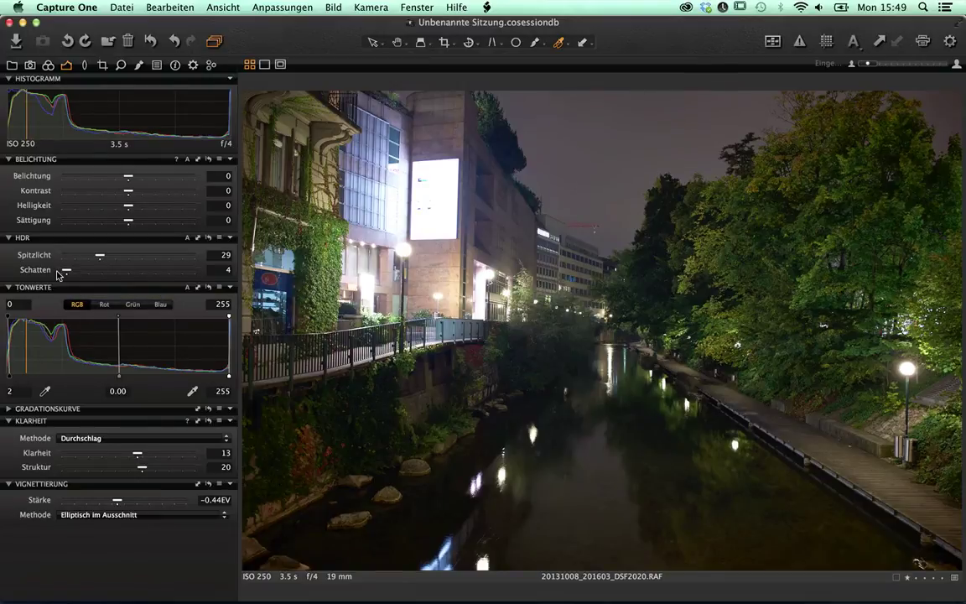
key(super+t)
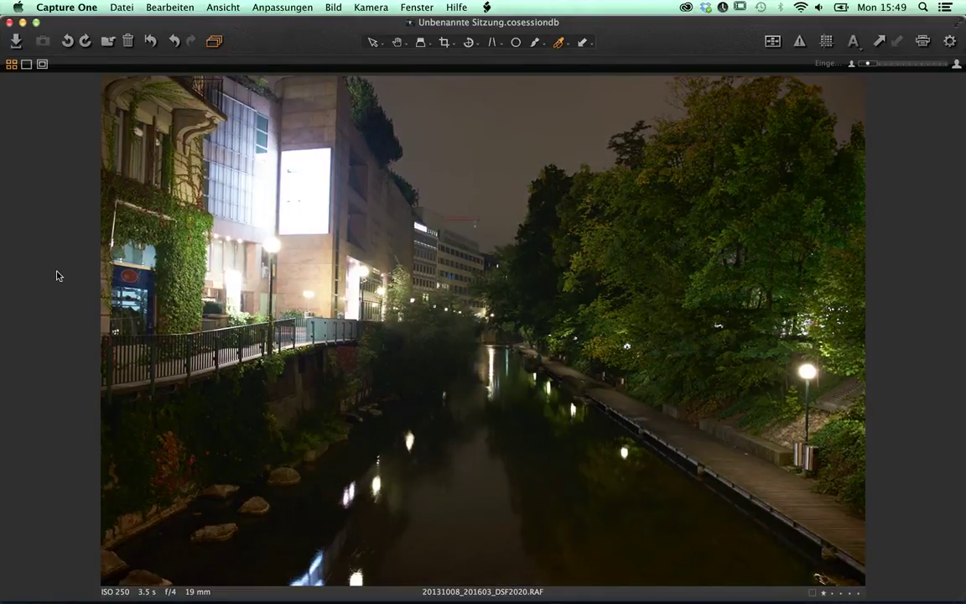
key(super+z)
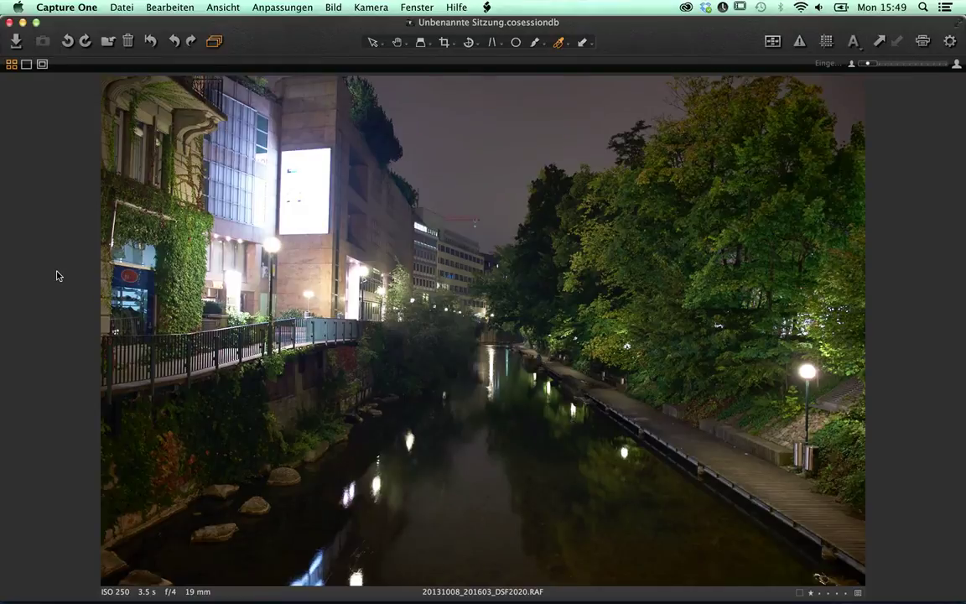
key(super+alt+0)
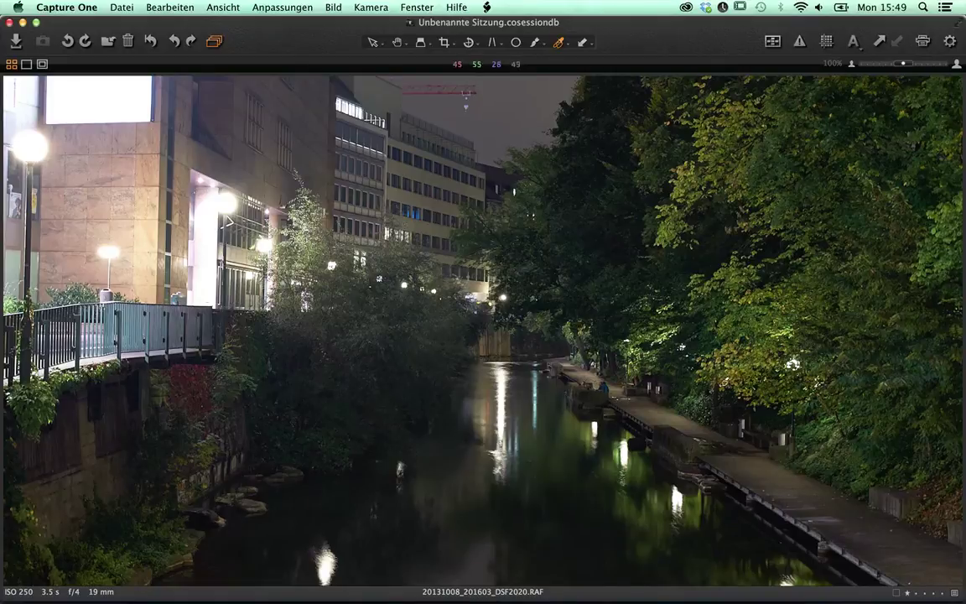
key(super+0)
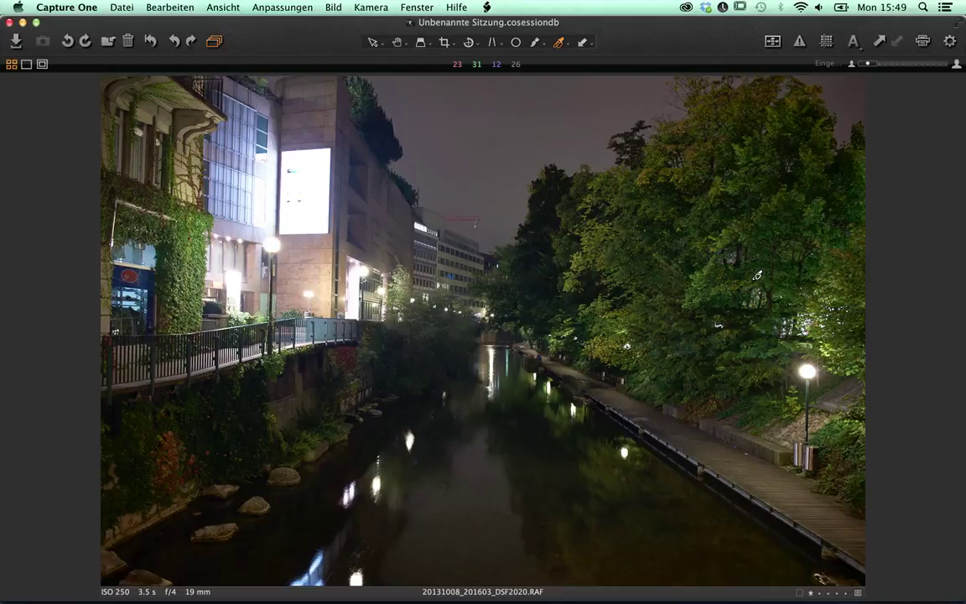
key(super+t)
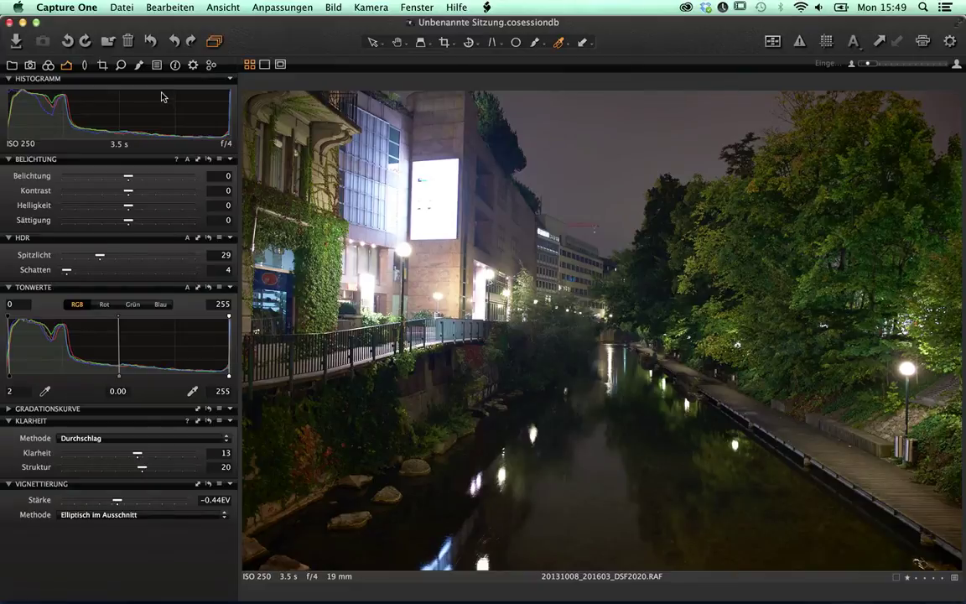
- Set the TIFF recipe to save into the image folder without thumbnails, and reveal it in Finder
click(192, 67)
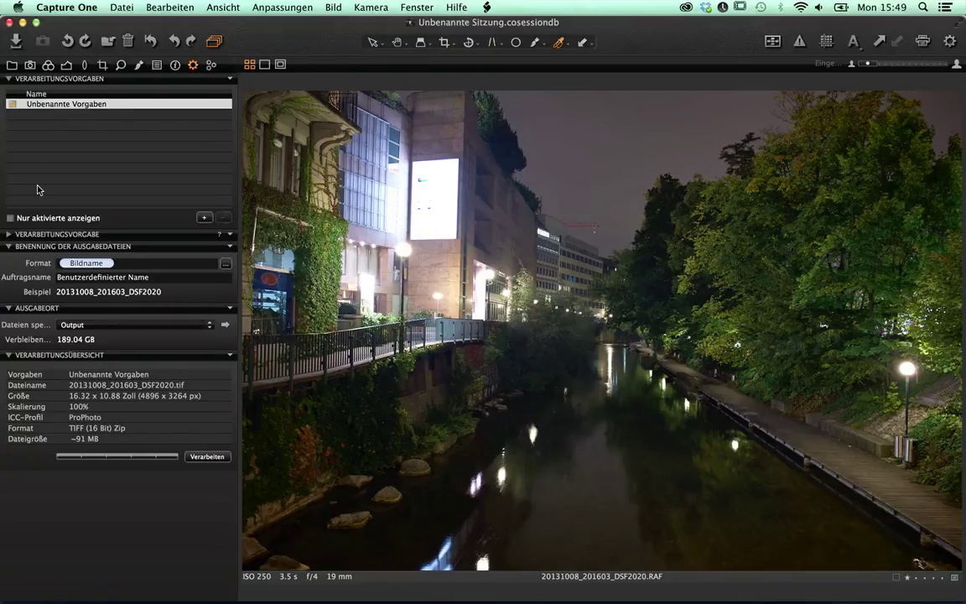
click(8, 234)
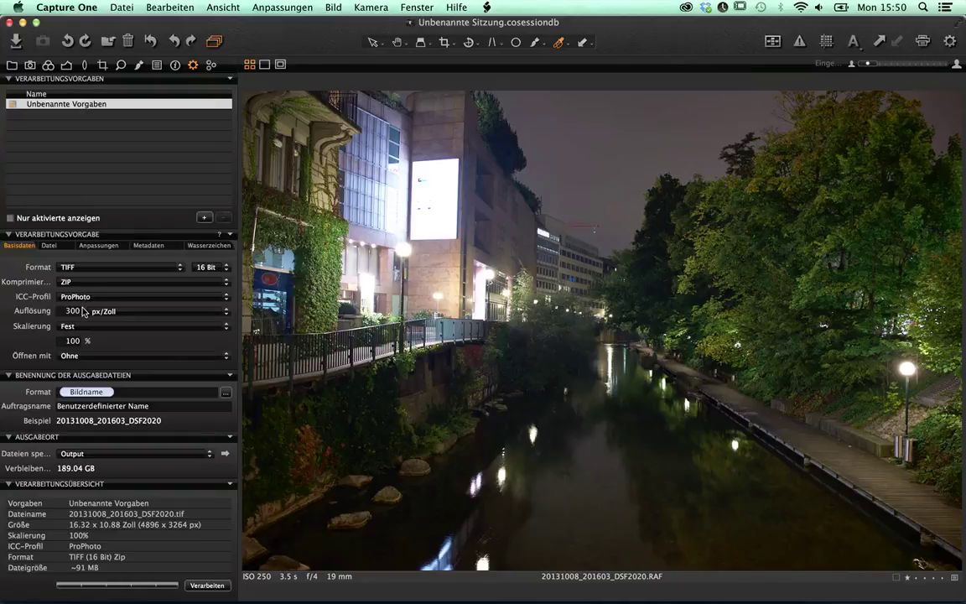
click(50, 246)
click(97, 269)
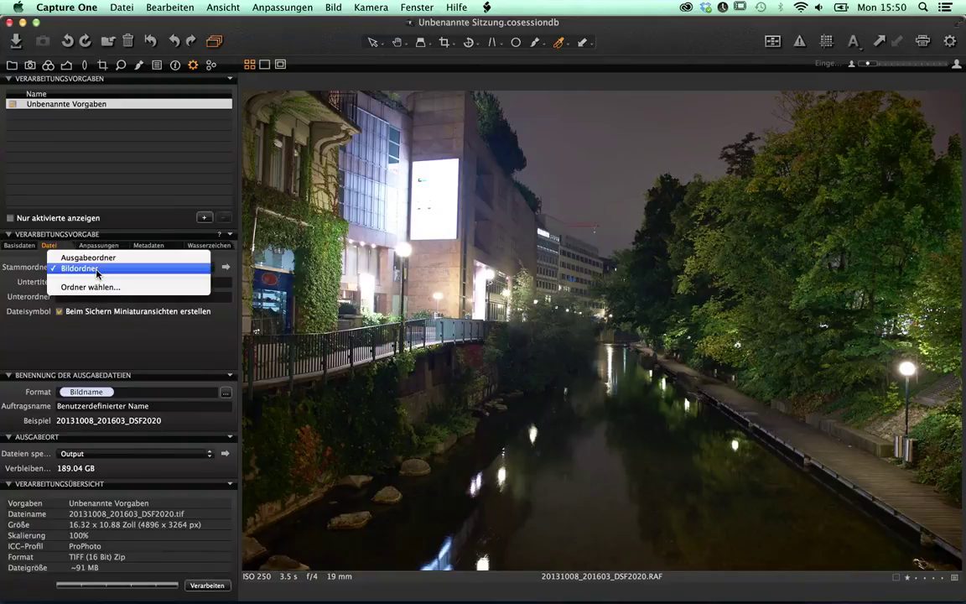
click(97, 268)
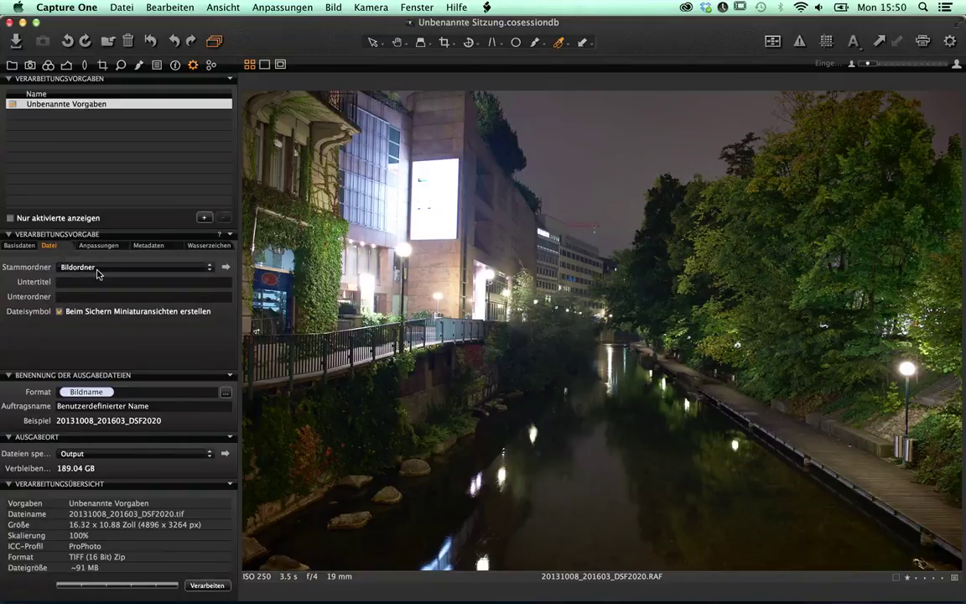
click(97, 311)
click(225, 266)
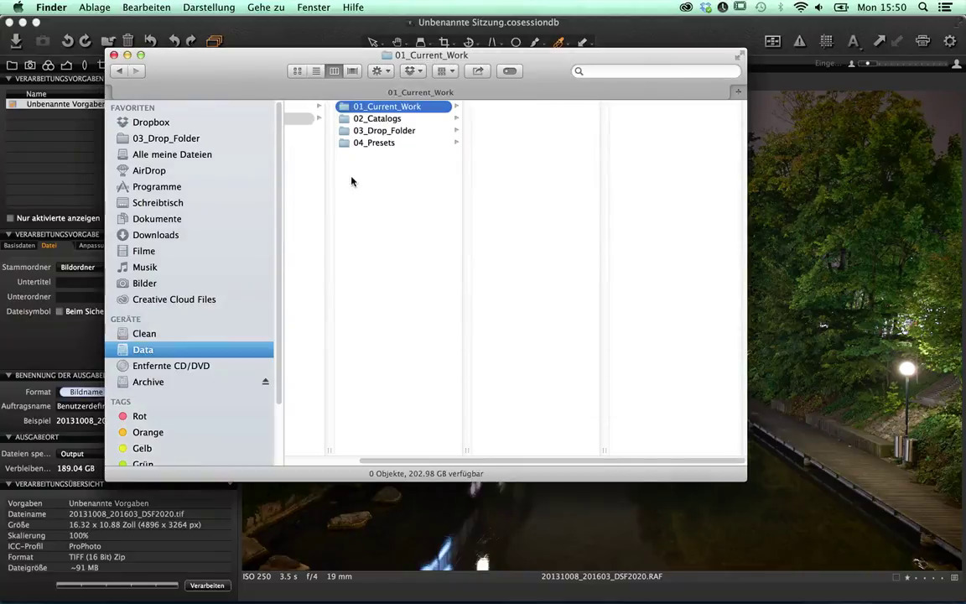
- Close the 20131008_lichter_zürich and 01_Current_Work Finder windows
click(127, 68)
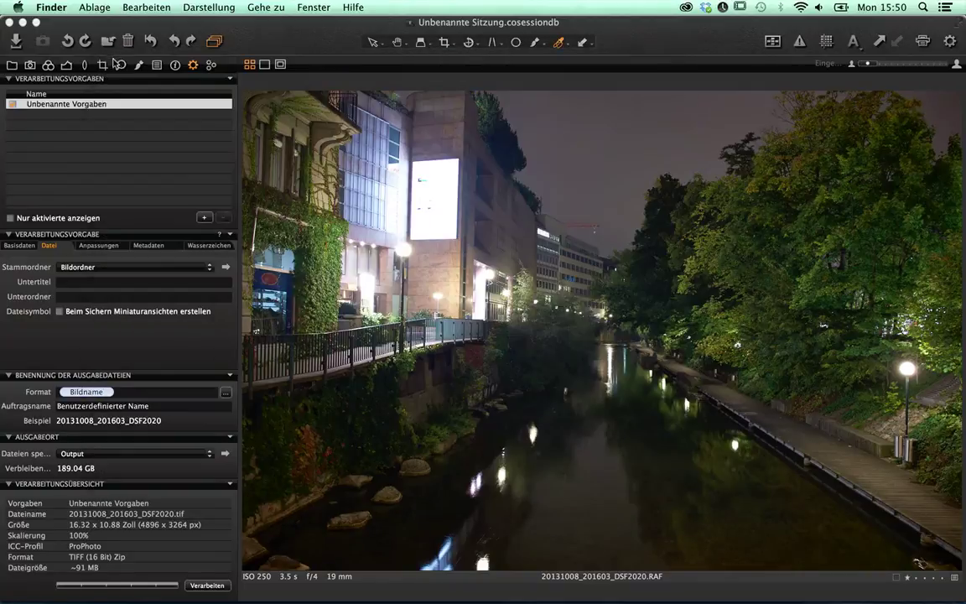
click(113, 55)
- Process the canal photo with the TIFF recipe into 20131008_201603_DSF2020.tif
click(207, 584)
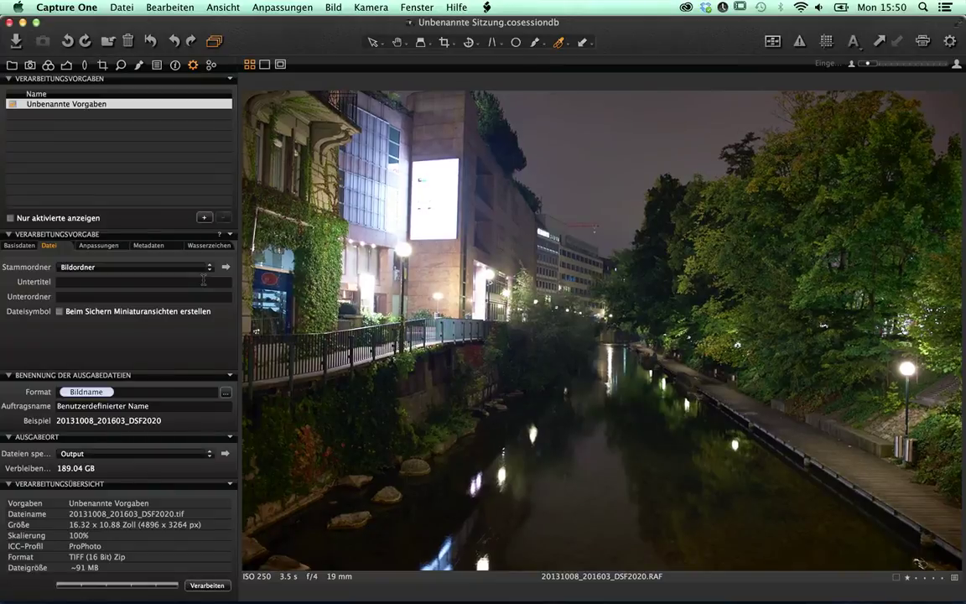
- Switch to Lightroom and open the canal photo's 20131008_lichter_zürich folder in the library grid
key(super+comma)
mouse_move(309, 138)
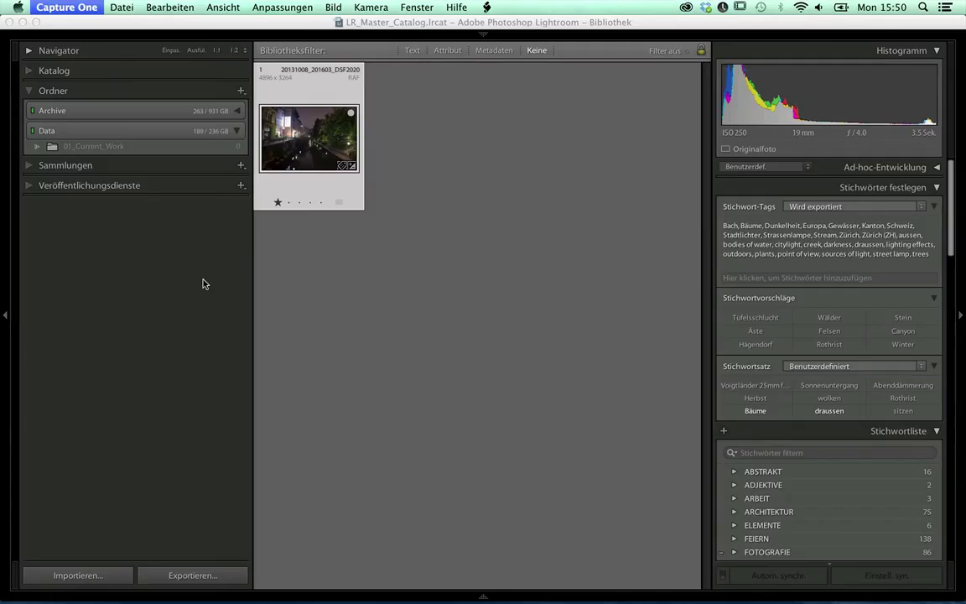
key(super+q)
click(425, 367)
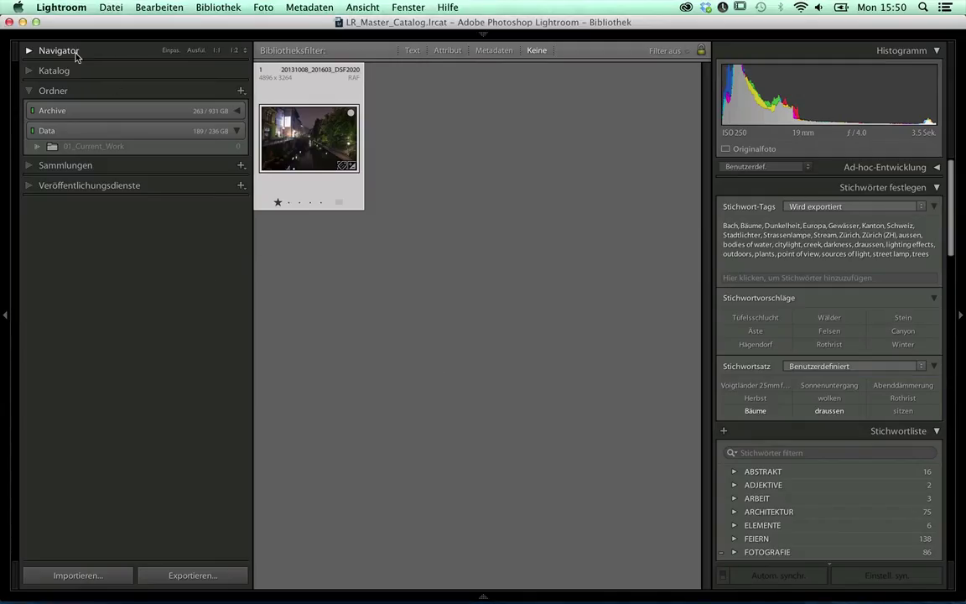
right_click(326, 138)
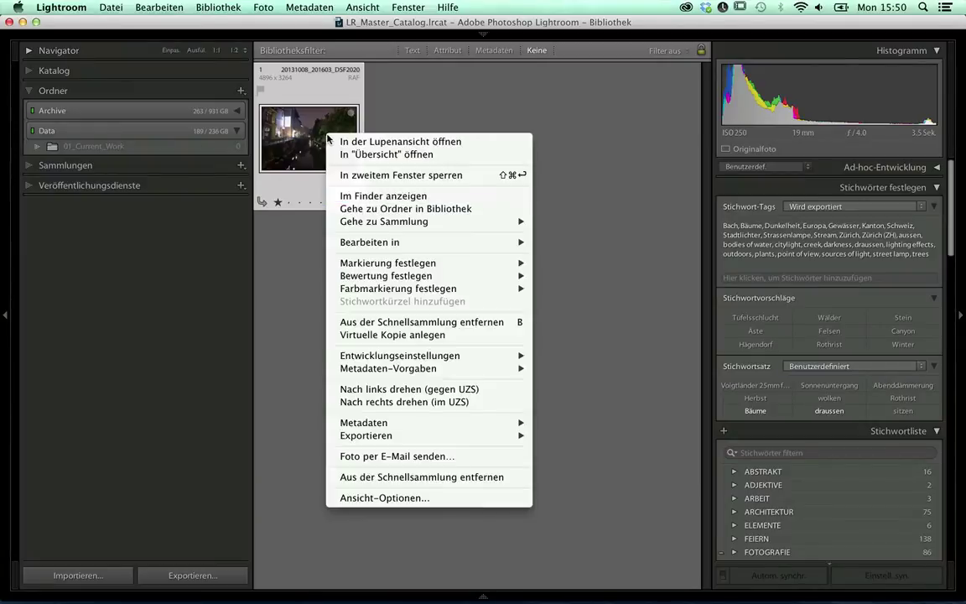
click(370, 208)
mouse_move(309, 516)
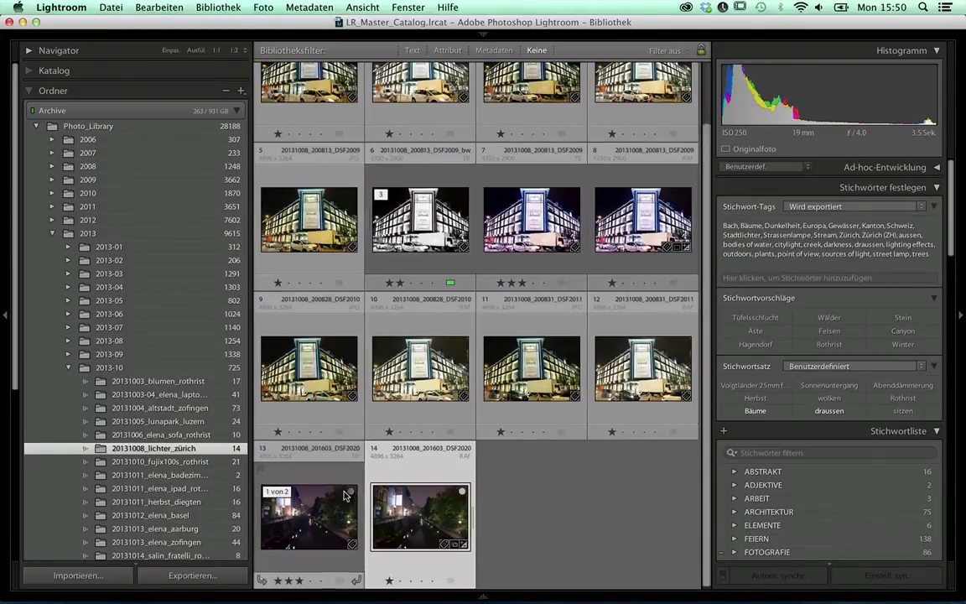
- Synchronize the 20131008_lichter_zürich folder to import the new TIFF
right_click(150, 451)
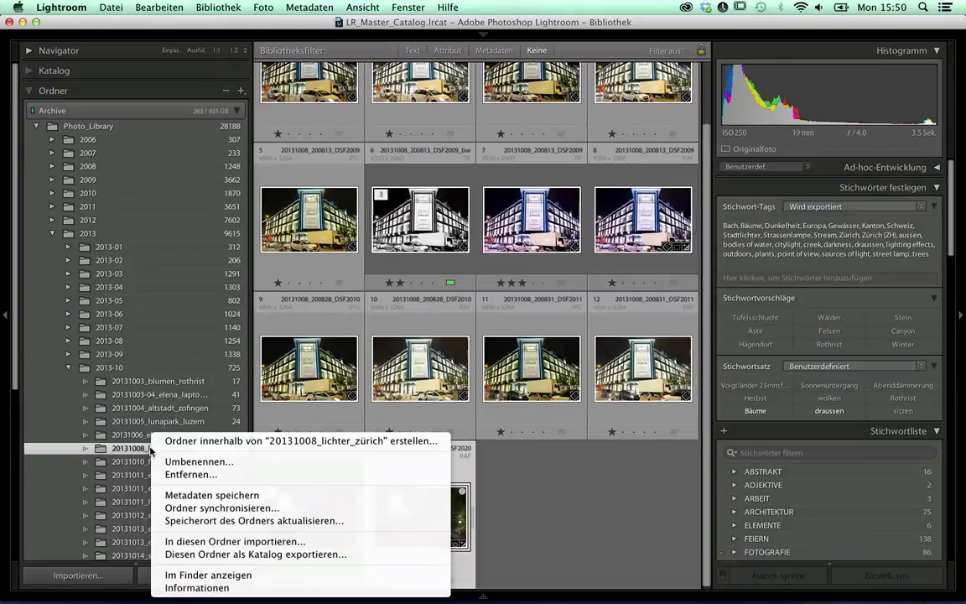
click(238, 508)
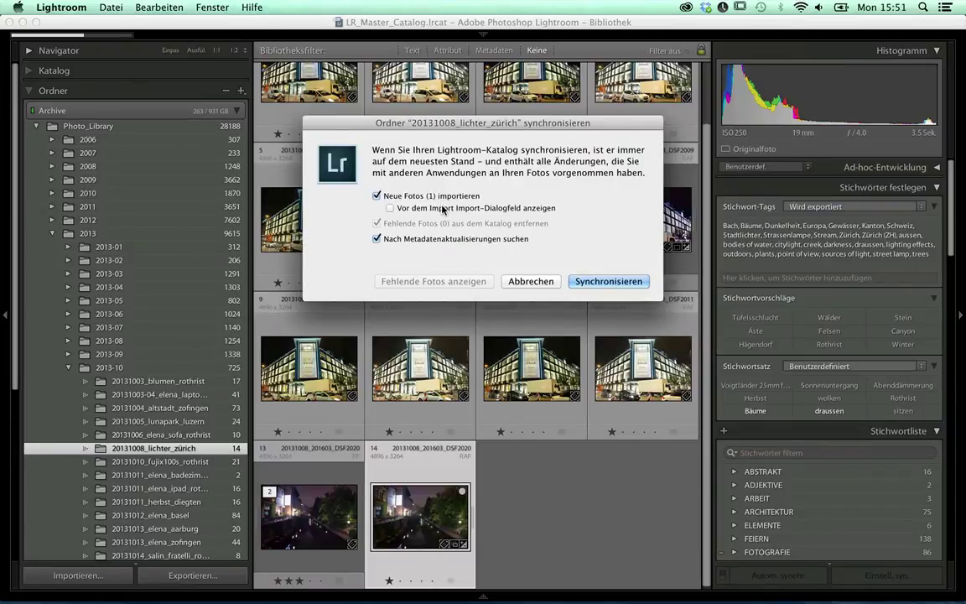
click(599, 282)
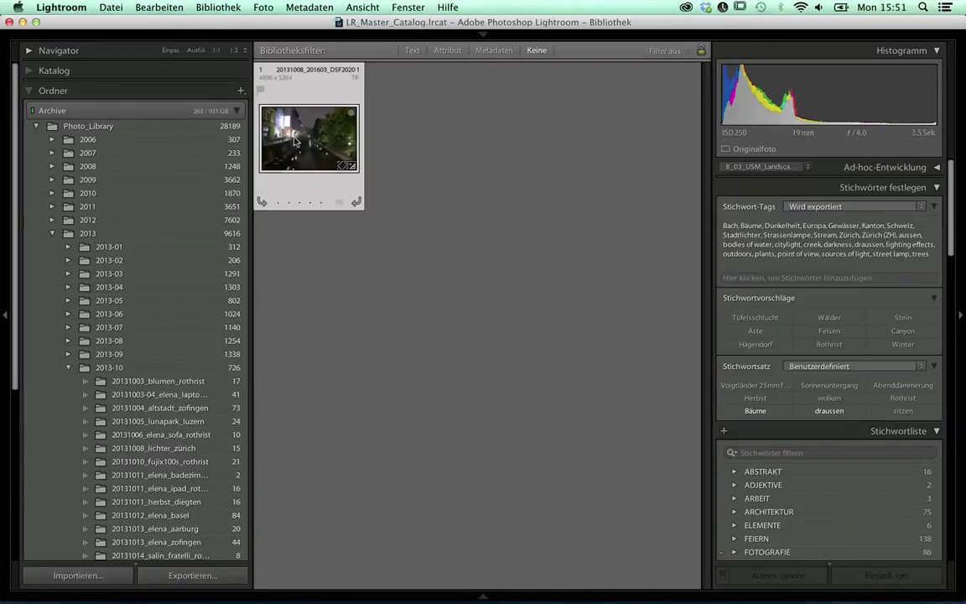
- Locate the new canal TIFF in its library folder with the side panels hidden
double_click(303, 146)
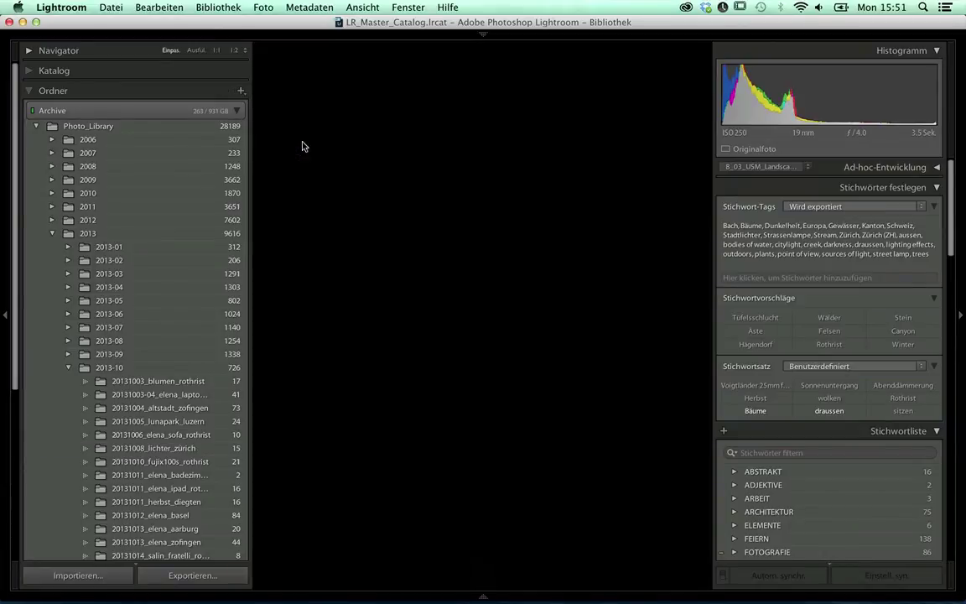
key(Tab)
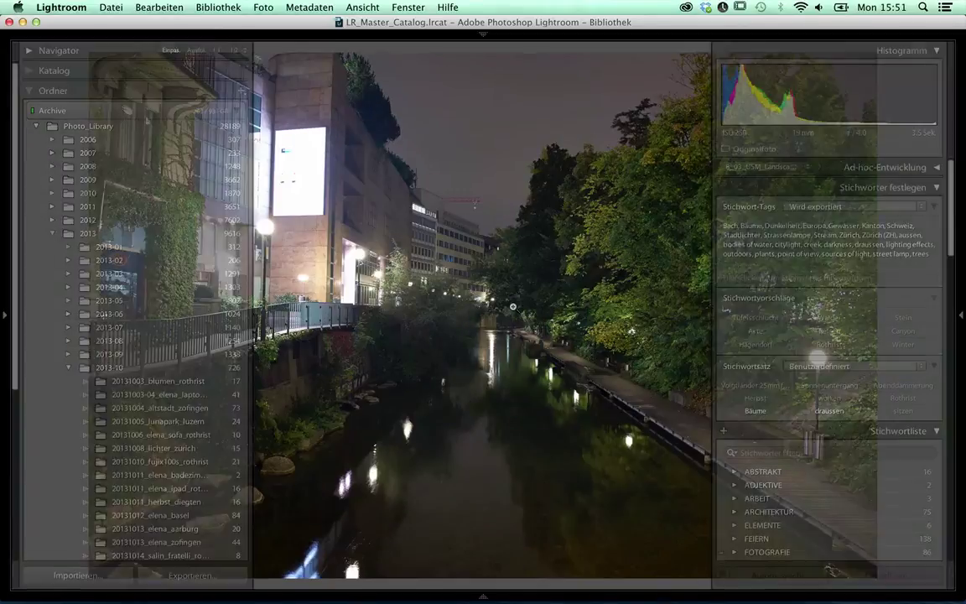
key(g)
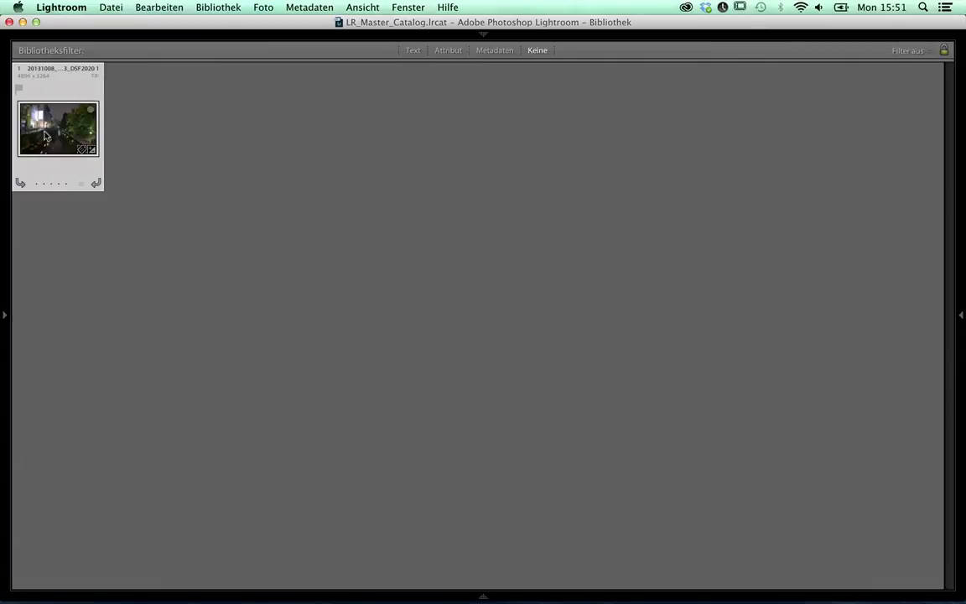
right_click(44, 134)
key(Down)
key(Down)
key(Down)
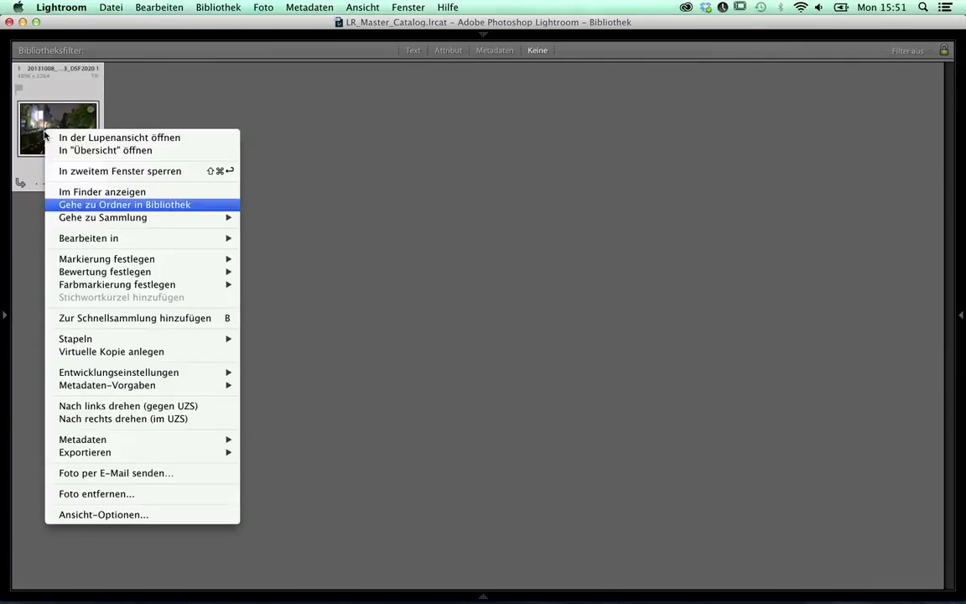
key(Return)
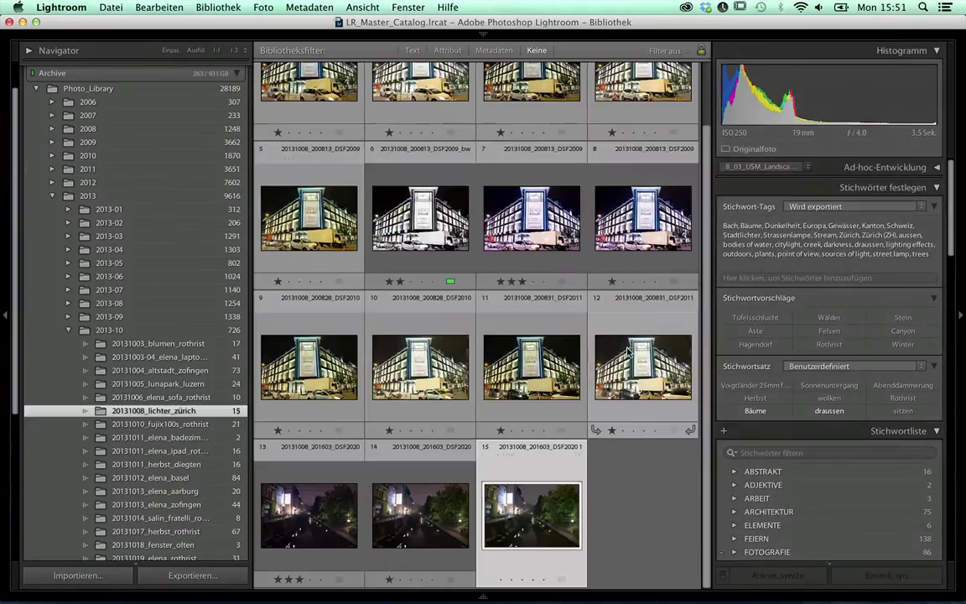
key(Tab)
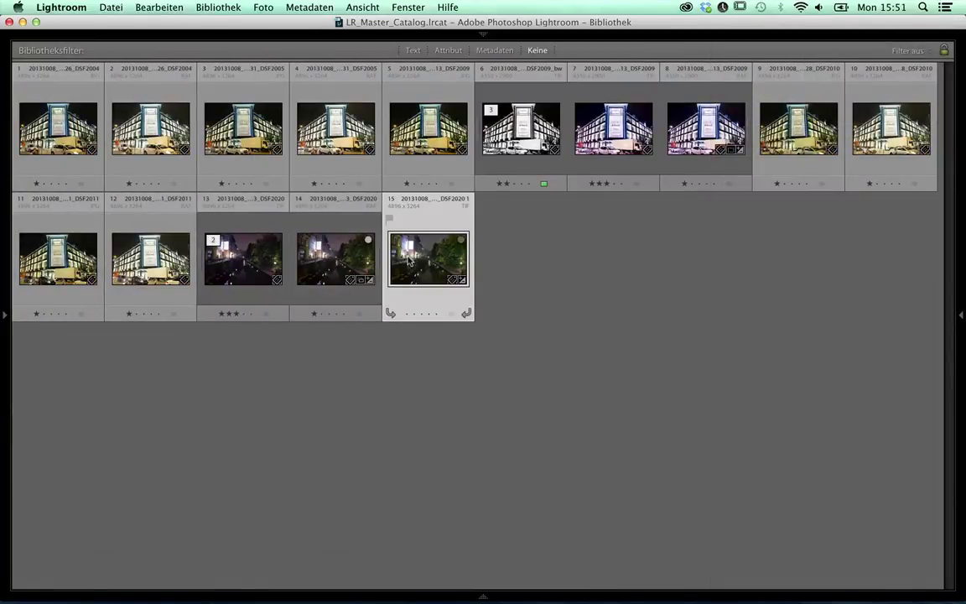
- Rate photo 15 two stars and flip between the canal versions in Loupe view
key(2)
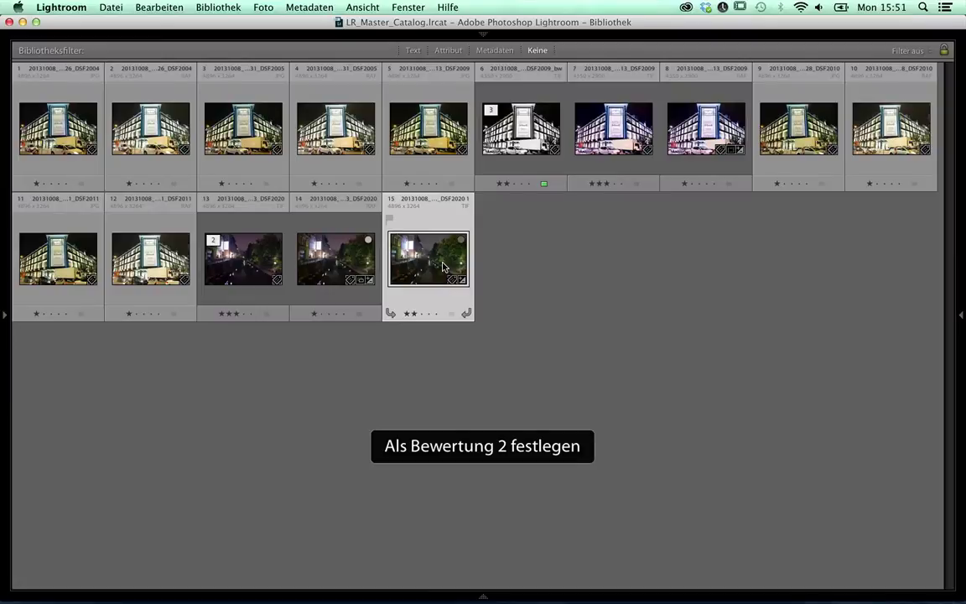
double_click(389, 242)
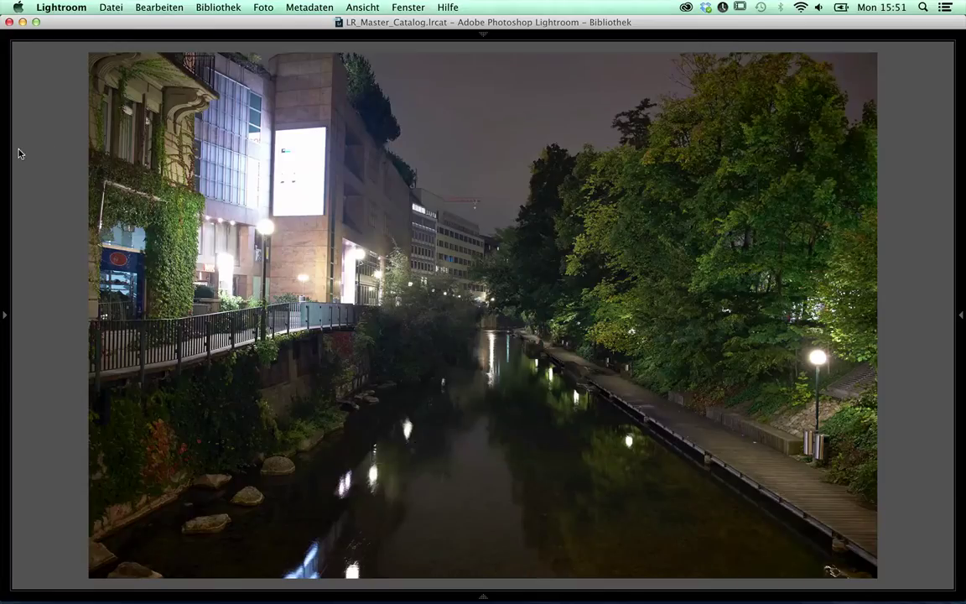
key(Right)
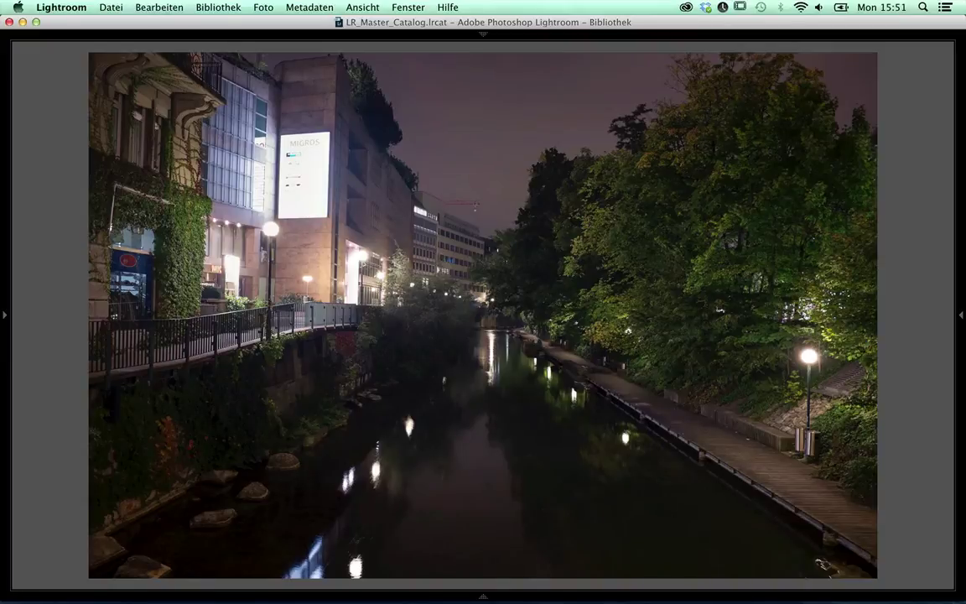
key(Right)
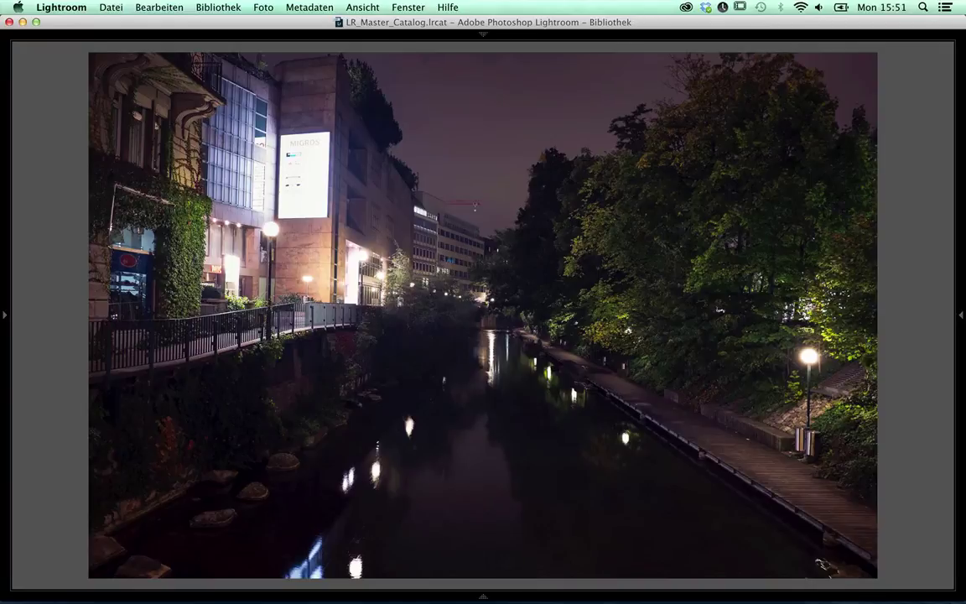
key(Left)
key(Right)
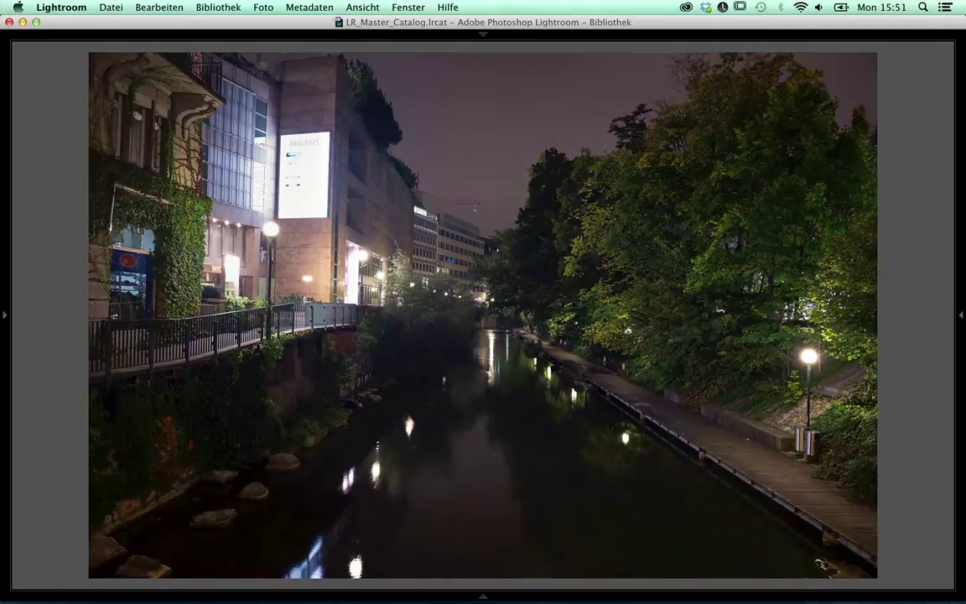
key(Right)
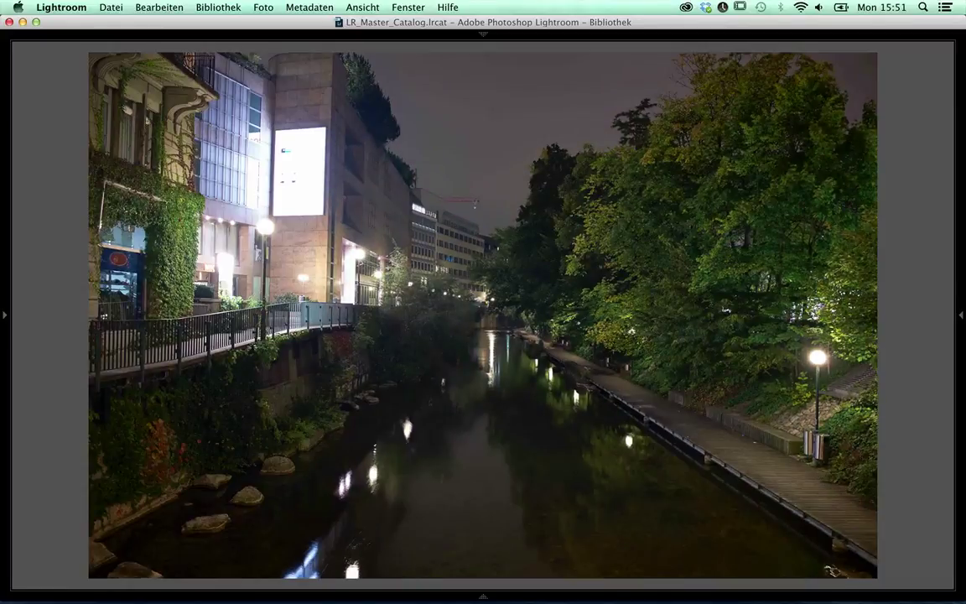
key(Left)
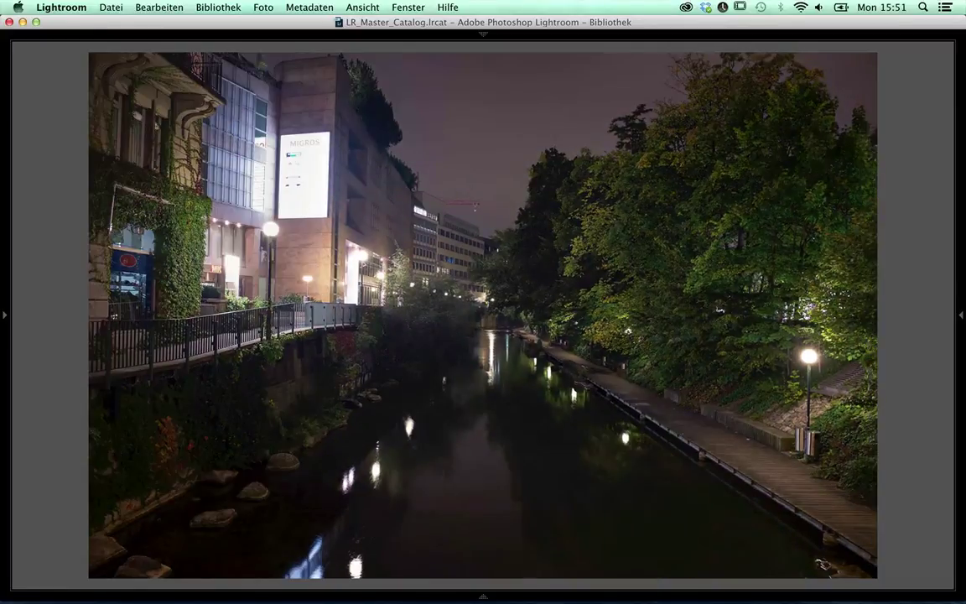
key(Right)
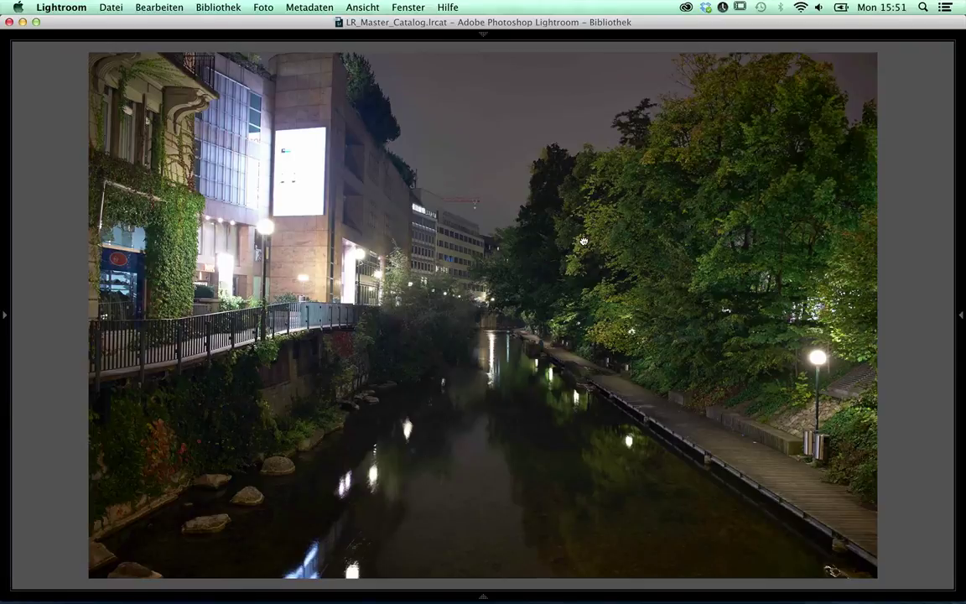
- Zoom in to compare the versions' detail, then zoom out and return to Grid view
key(z)
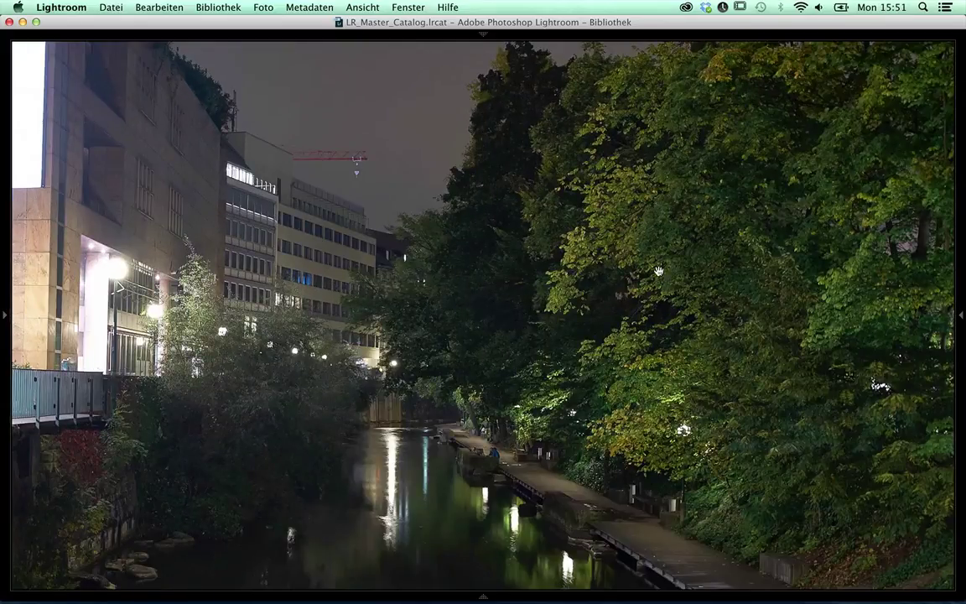
key(Left)
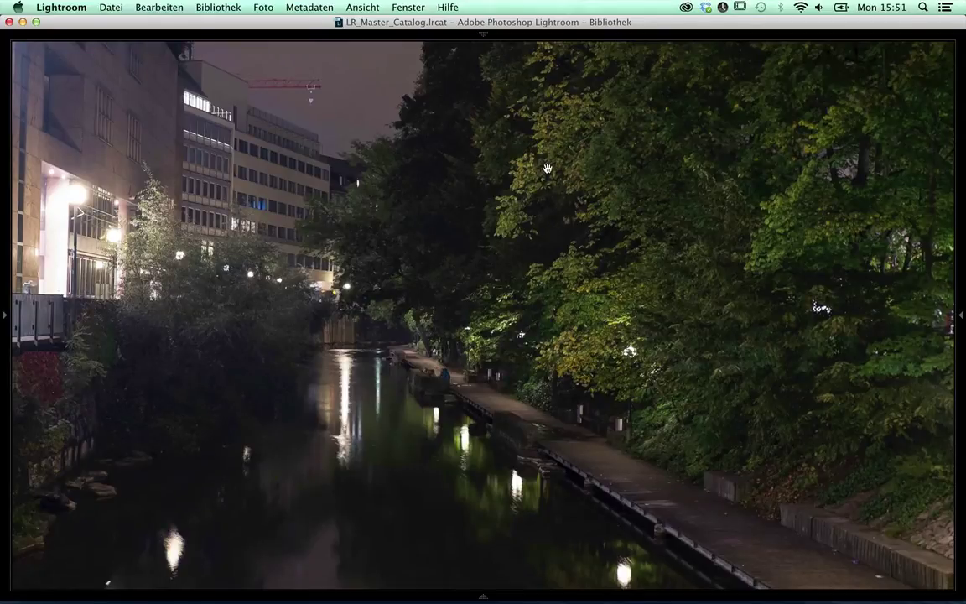
key(Left)
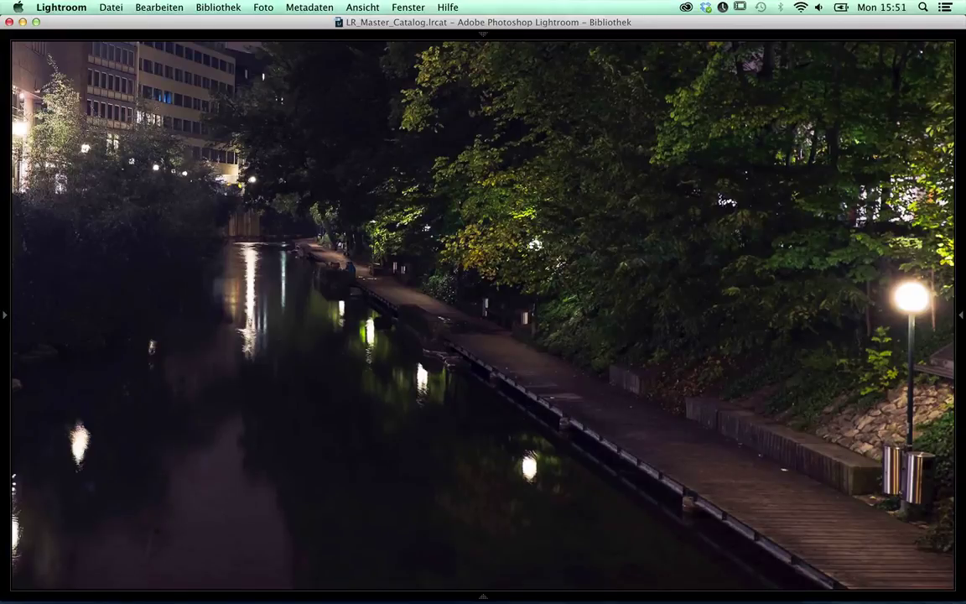
drag(474, 160, 473, 388)
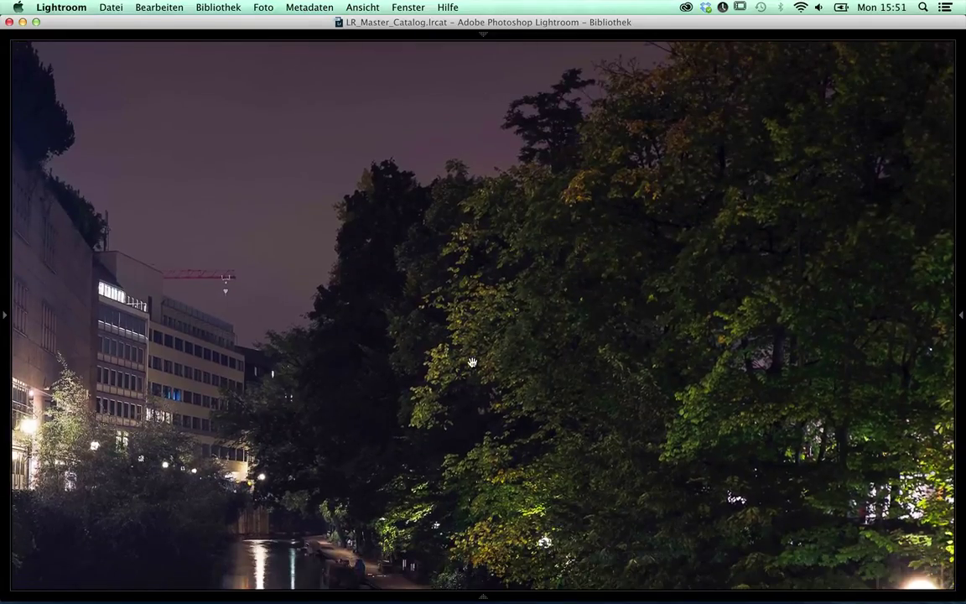
click(472, 362)
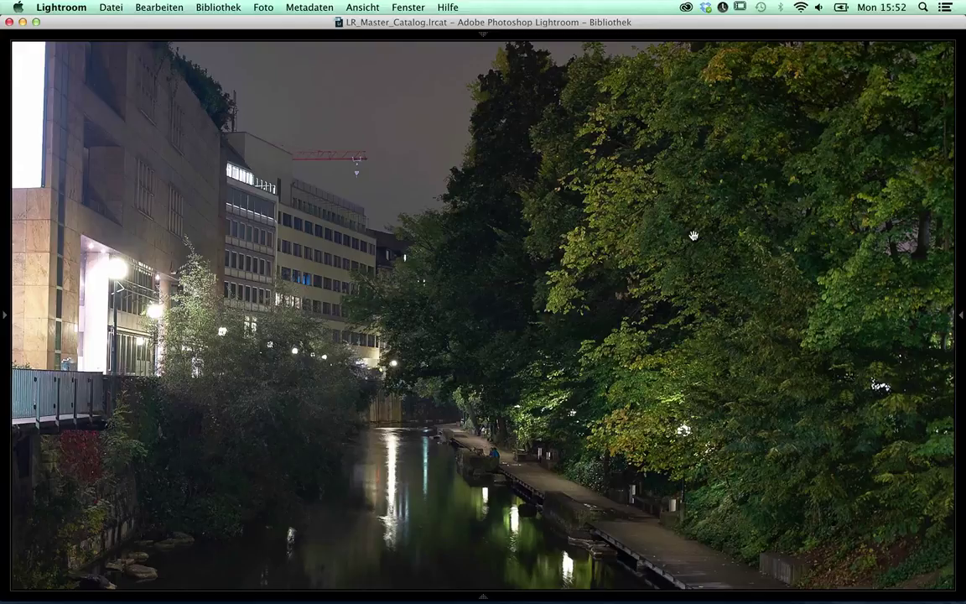
key(g)
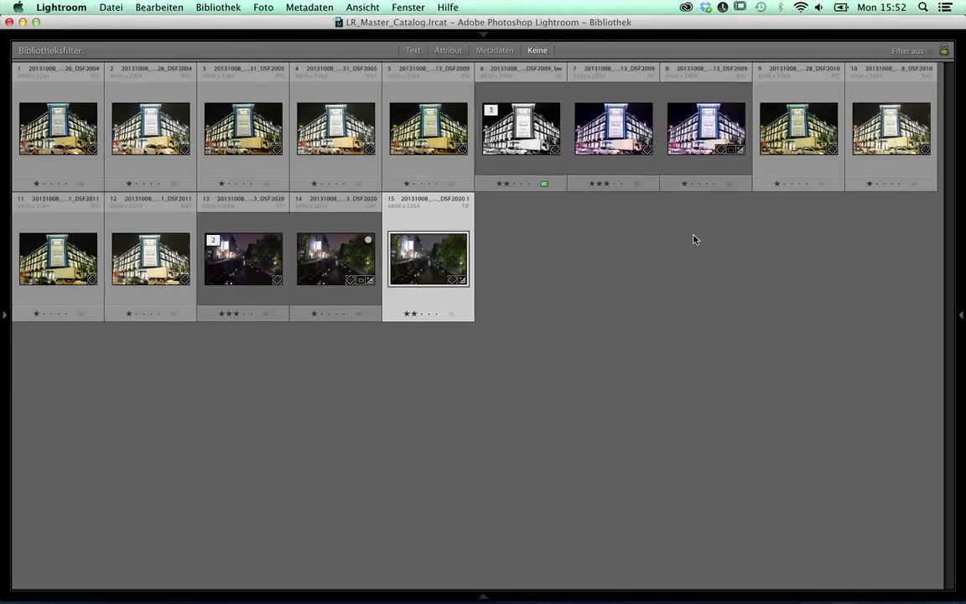
- Delete the canal TIFF from disk and remove photo 14 from the quick collection
mouse_move(427, 260)
key(Delete)
click(409, 223)
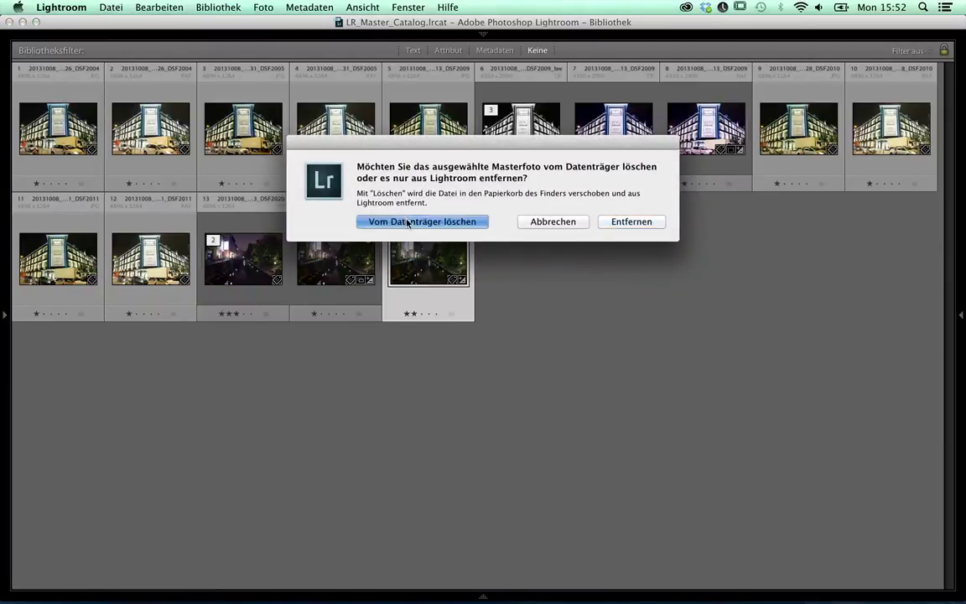
key(b)
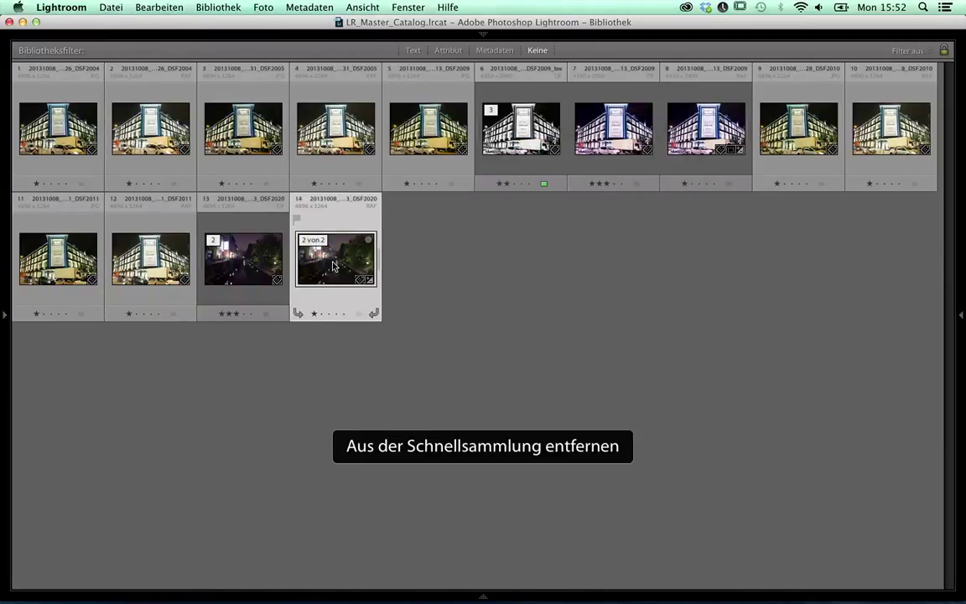
- Reveal the canal raw file, photo 14, in Finder
drag(245, 23, 271, 78)
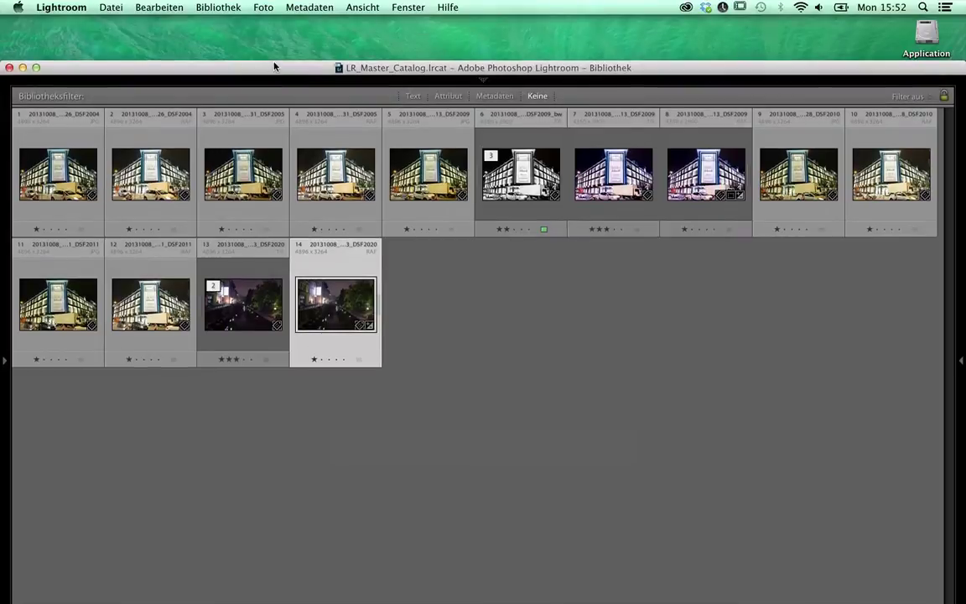
right_click(344, 314)
key(Down)
key(Down)
key(Down)
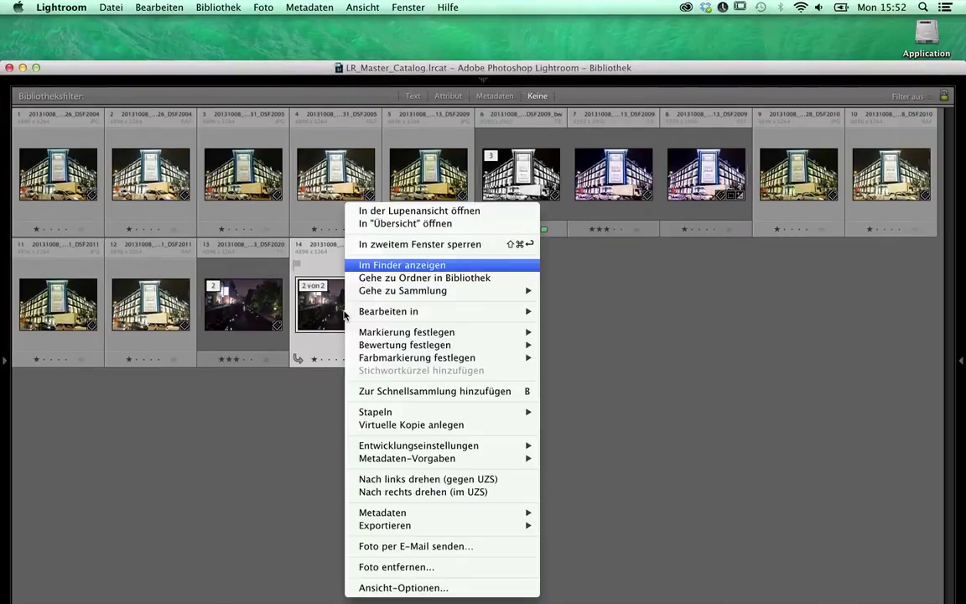
key(Return)
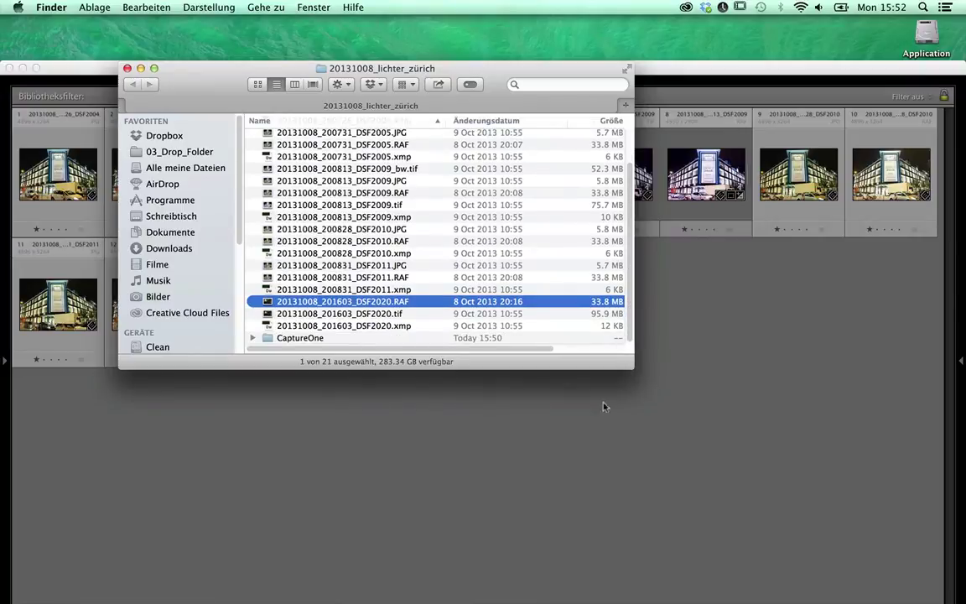
- Inspect the CaptureOne folder's contents and its 36.5 MB size
click(336, 338)
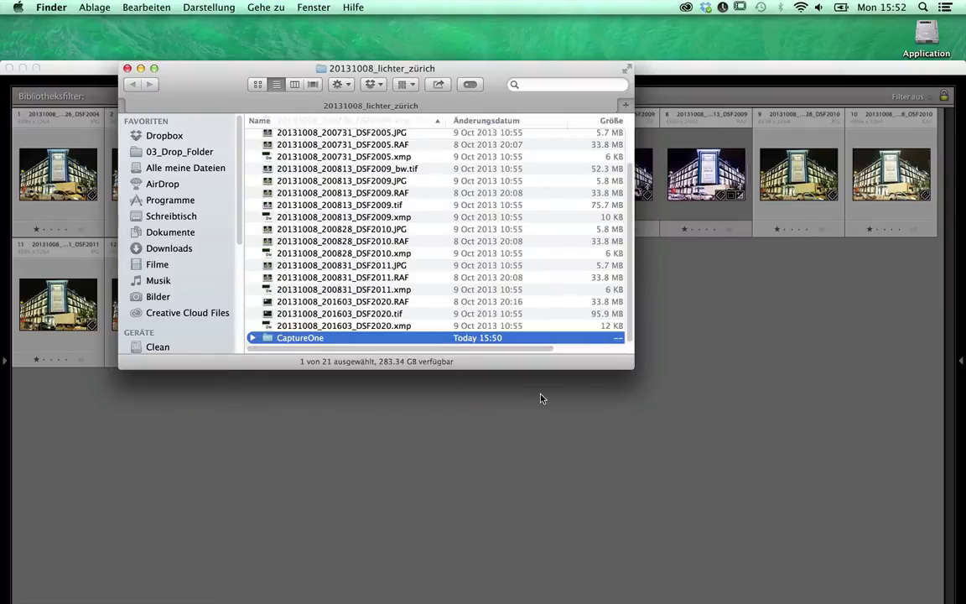
click(253, 337)
drag(623, 371, 783, 543)
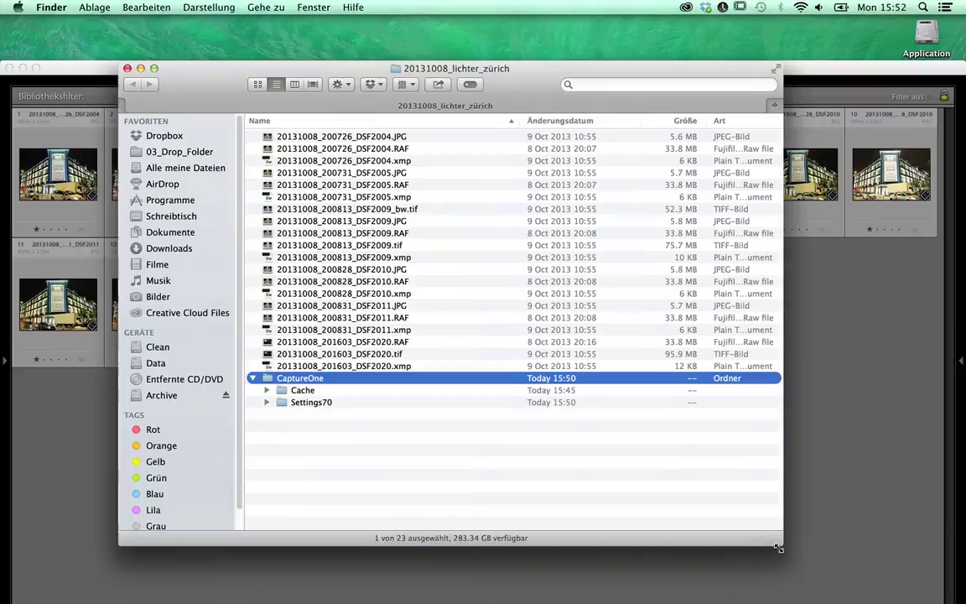
click(268, 402)
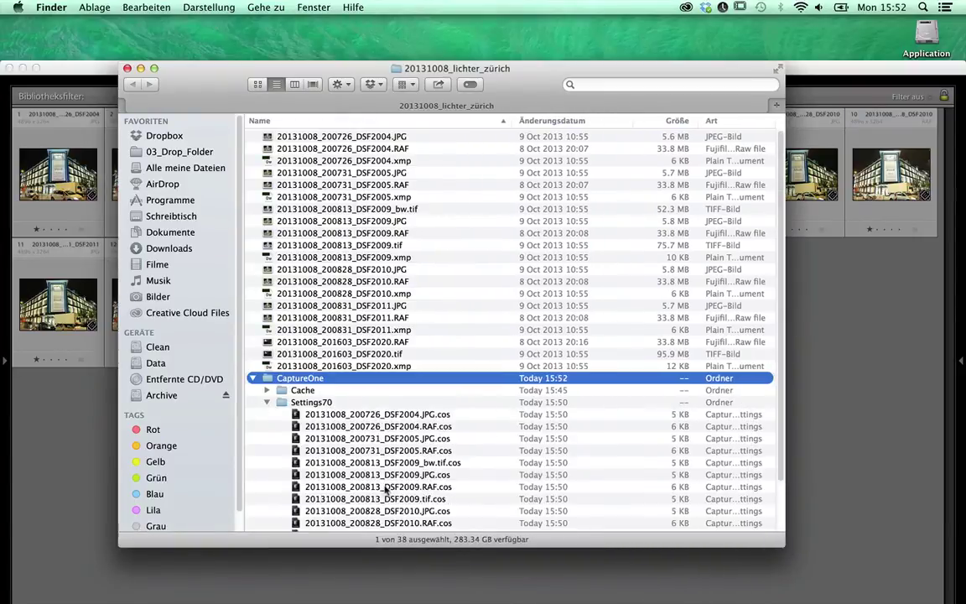
click(254, 379)
key(super+i)
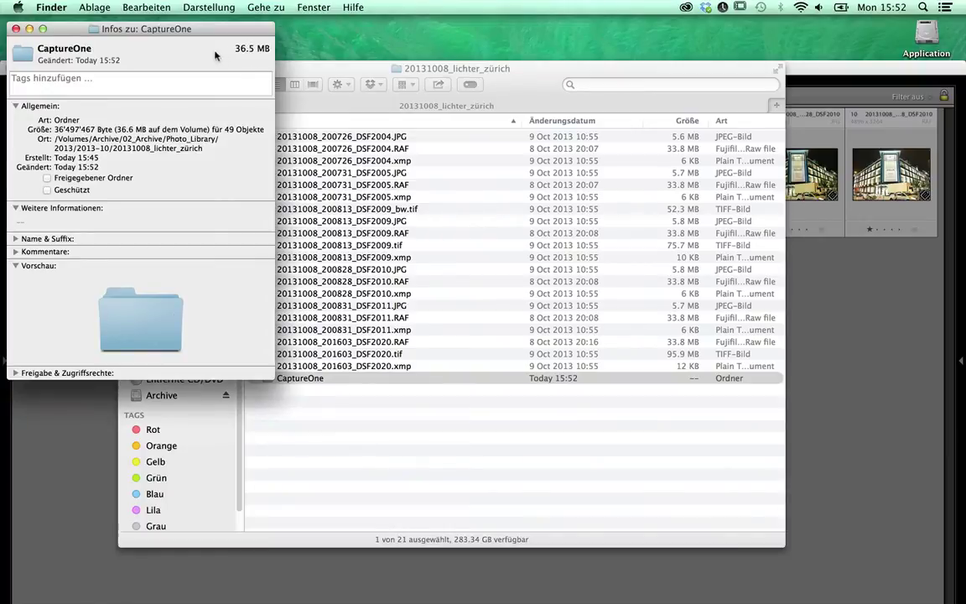
key(super+w)
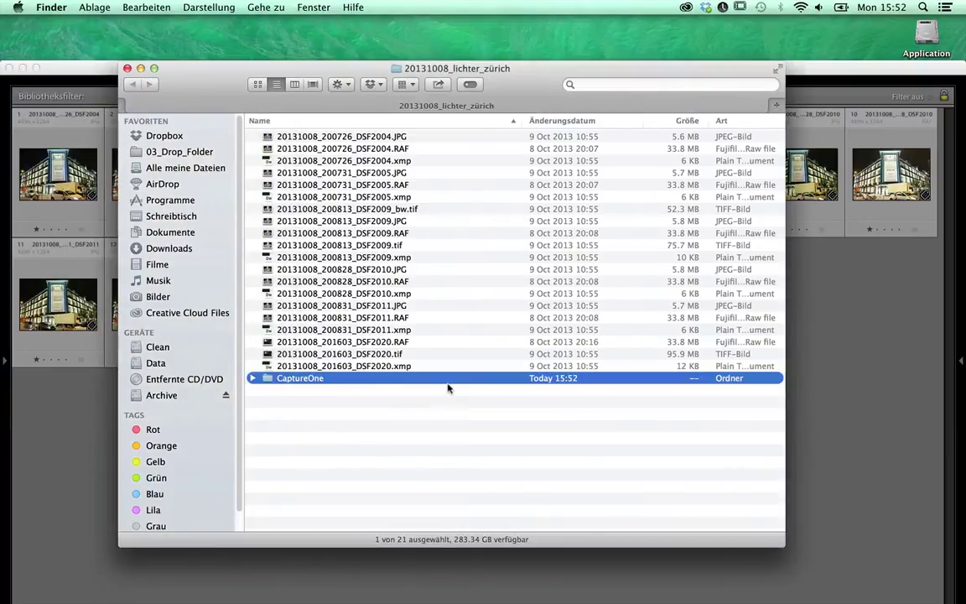
- Trash the CaptureOne folder, close the photo folder window and hide Lightroom
key(super+BackSpace)
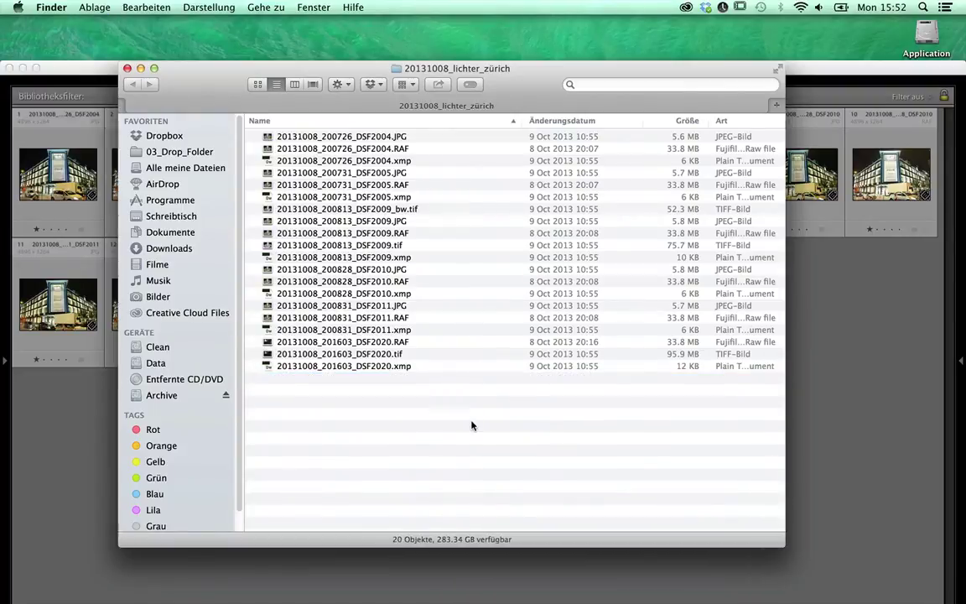
key(super+w)
click(430, 80)
- Hide Lightroom and browse to Data > Working > 02_Catalogs > C1_Sessions > Unbenannte Sitzung in Finder
key(super+h)
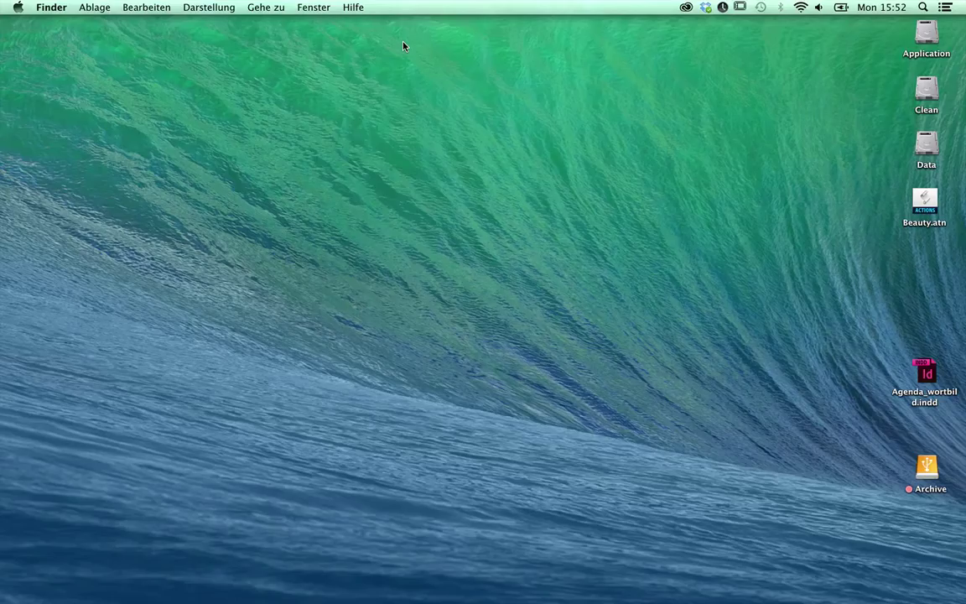
double_click(927, 144)
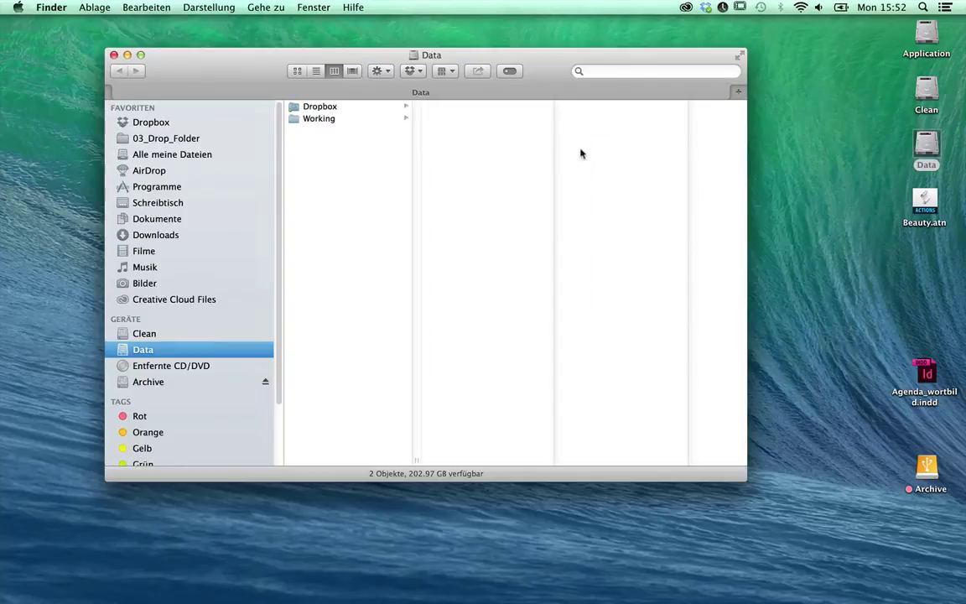
click(348, 121)
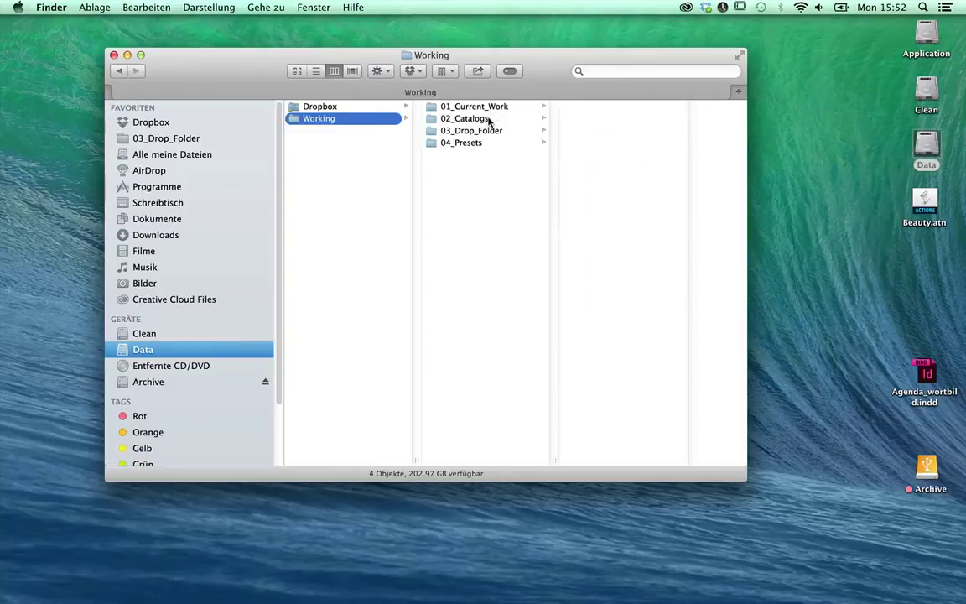
click(491, 120)
click(594, 107)
click(646, 108)
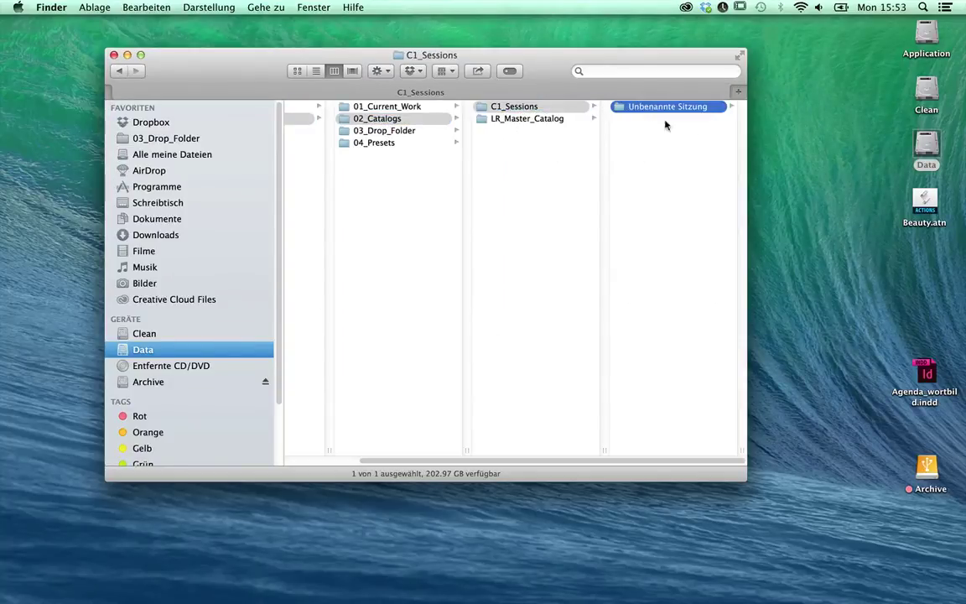
- Check the Unbenannte Sitzung folder's size in its Info window, then close Info and Finder
key(super+i)
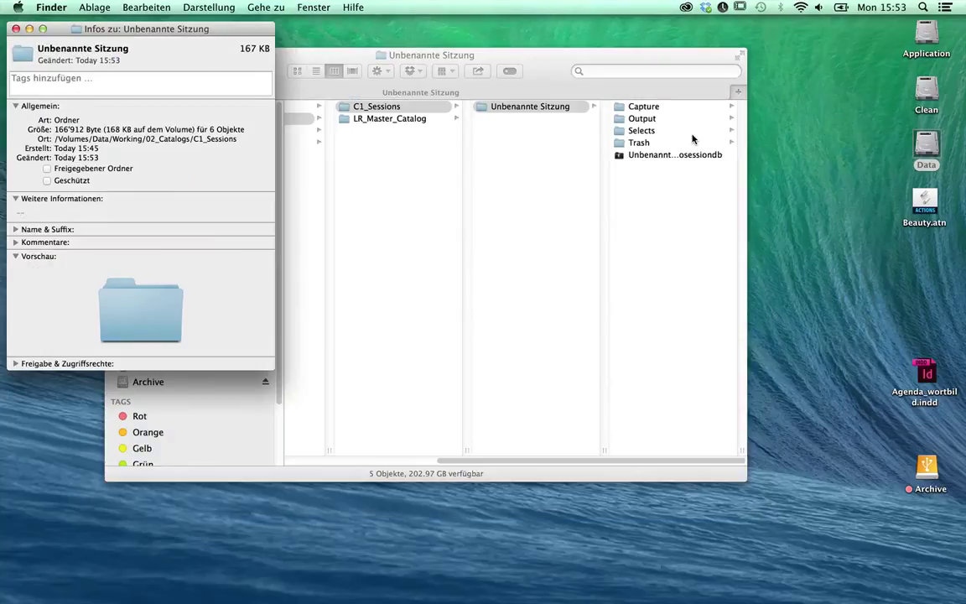
key(super+w)
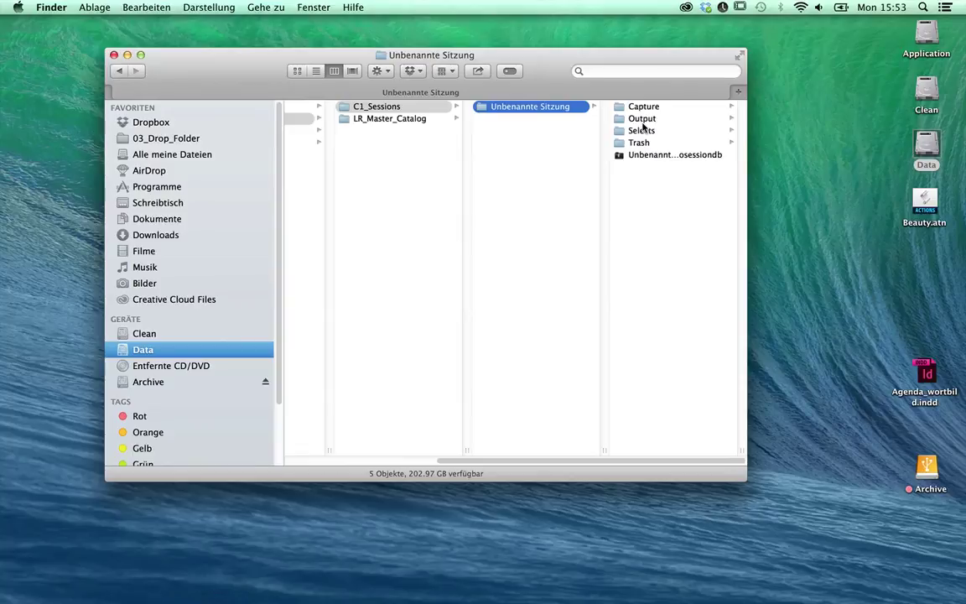
key(super+w)
- Switch back to Lightroom's library grid showing the 14 shoot images
key(super+Tab)
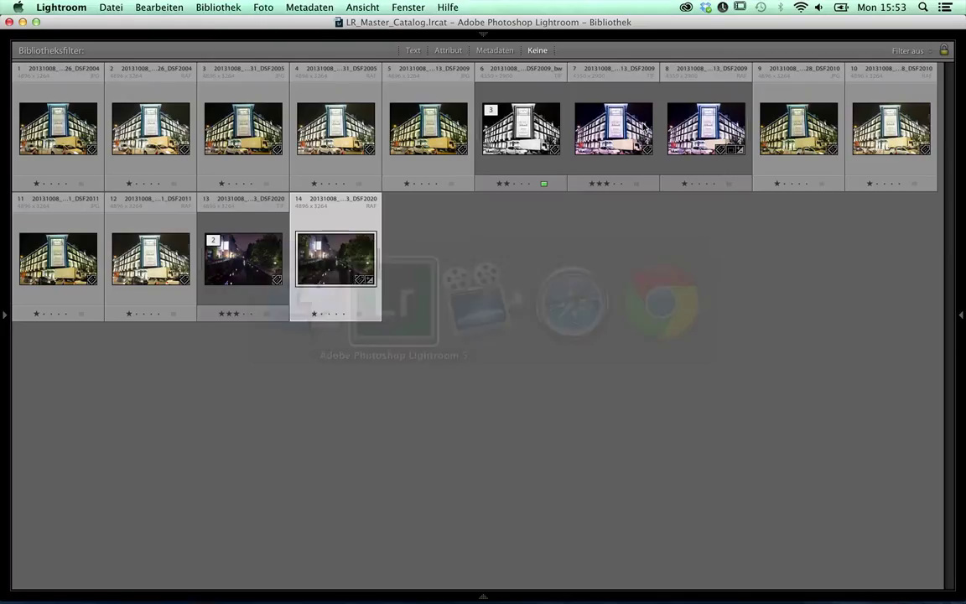